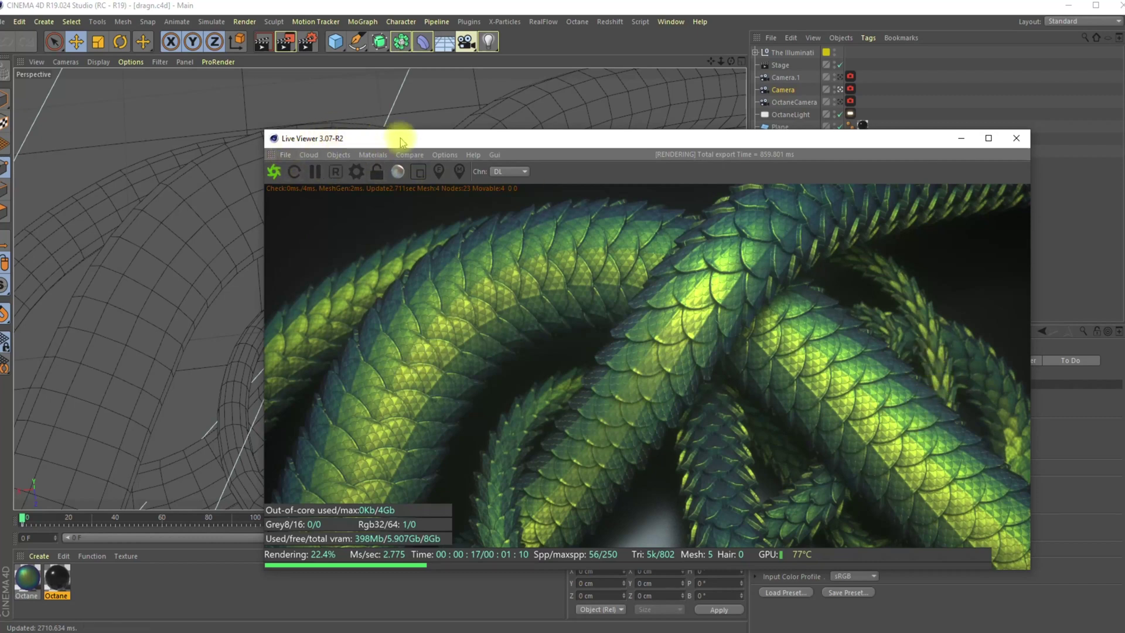
# Move the Live Viewer aside and start playing the dragon-tail animation.
pyautogui.moveTo(402, 141); pyautogui.dragTo(329, 87)
pyautogui.click(300, 100)
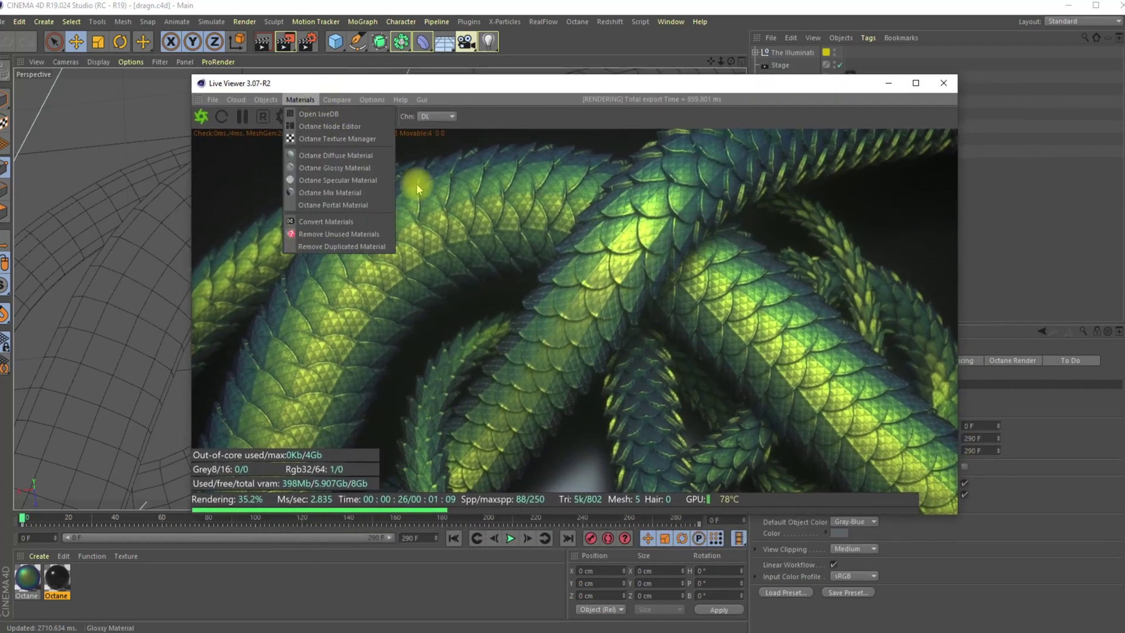
pyautogui.click(645, 92)
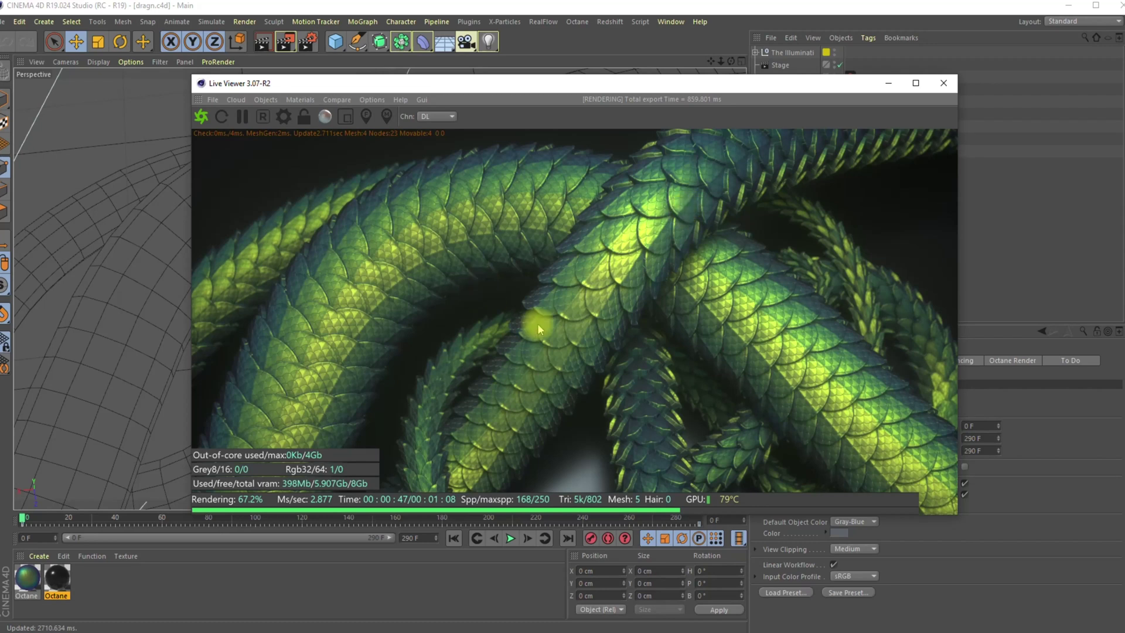
pyautogui.click(509, 538)
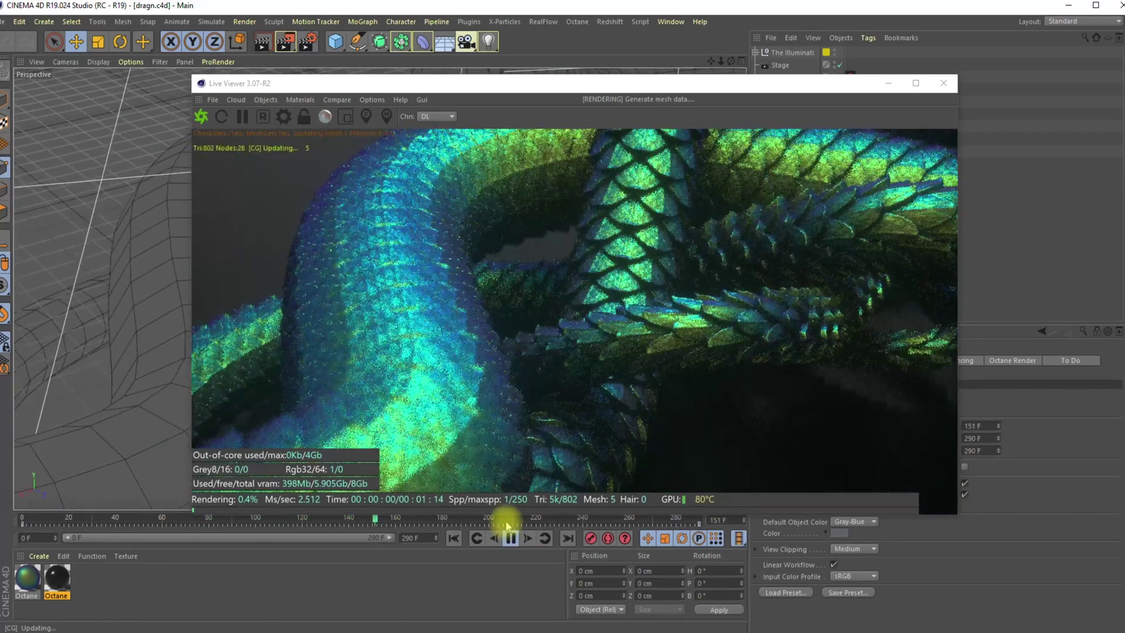
# Stop playback, rewind to frame 0, and move the Live Viewer down and right.
pyautogui.click(511, 539)
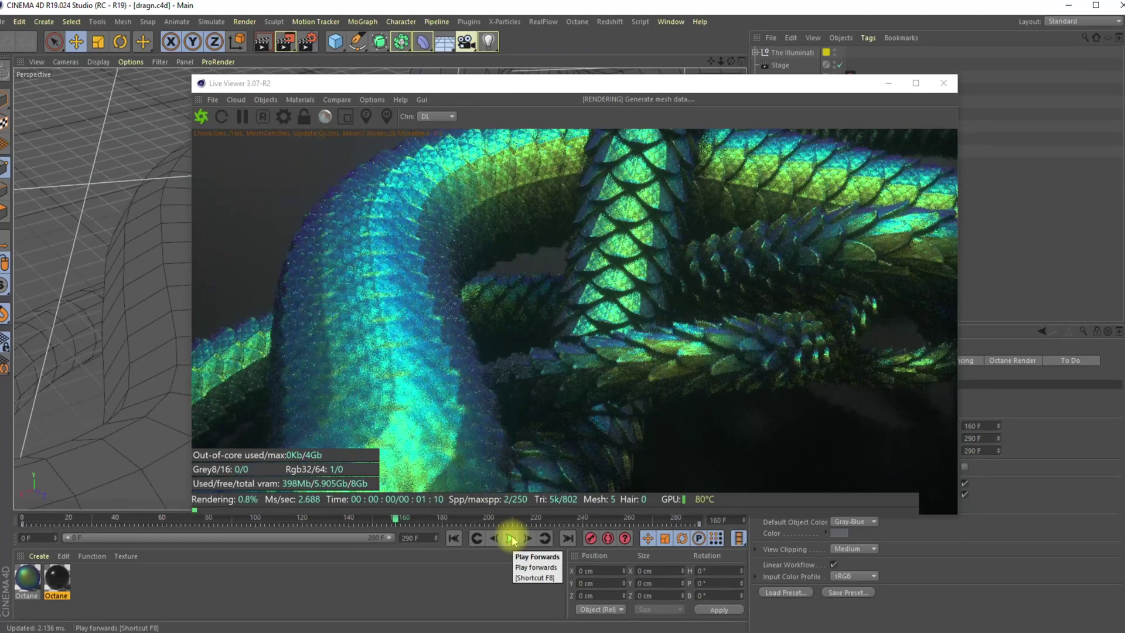
pyautogui.click(454, 538)
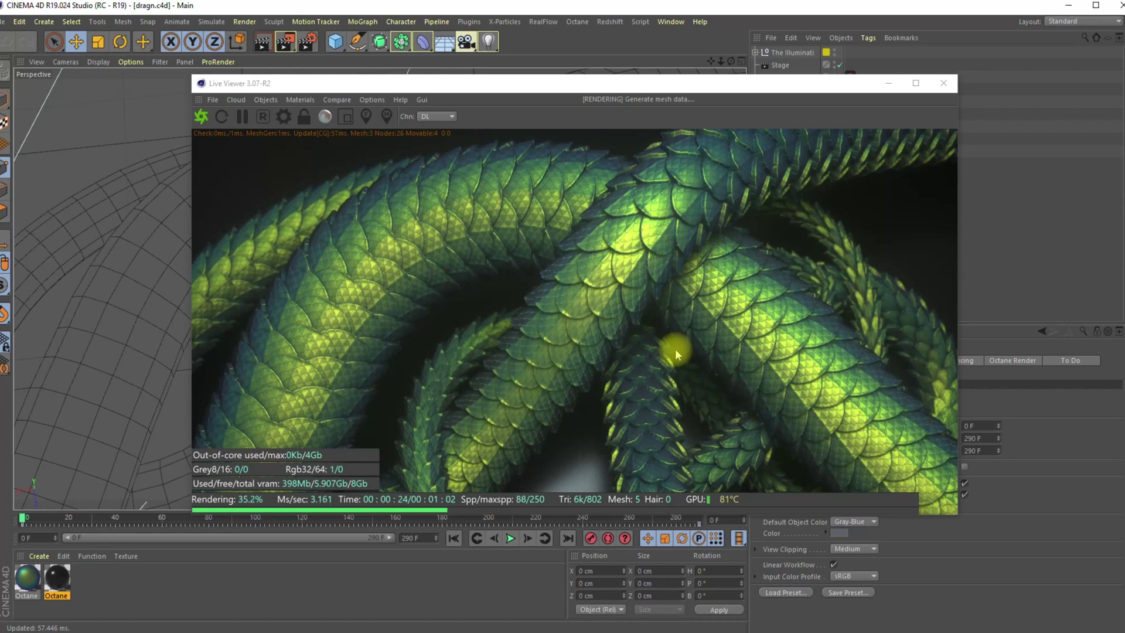
pyautogui.moveTo(672, 86); pyautogui.dragTo(575, 106)
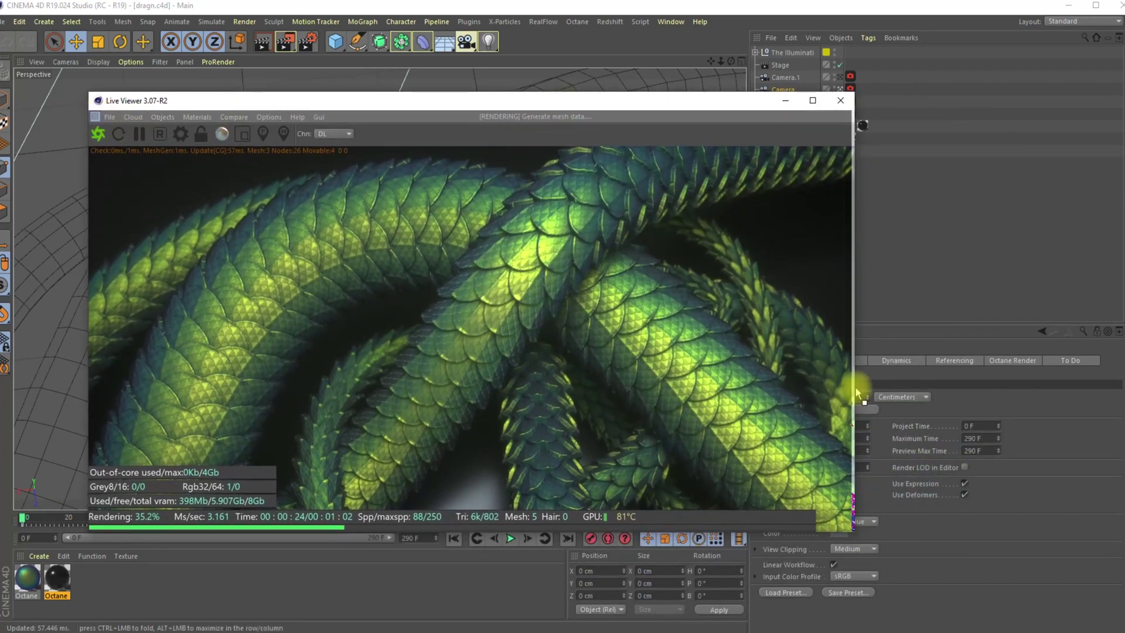
# Dock the Live Viewer below the object list, enlarge it upward, and select Reeper 2.0.
pyautogui.moveTo(891, 343); pyautogui.dragTo(886, 326)
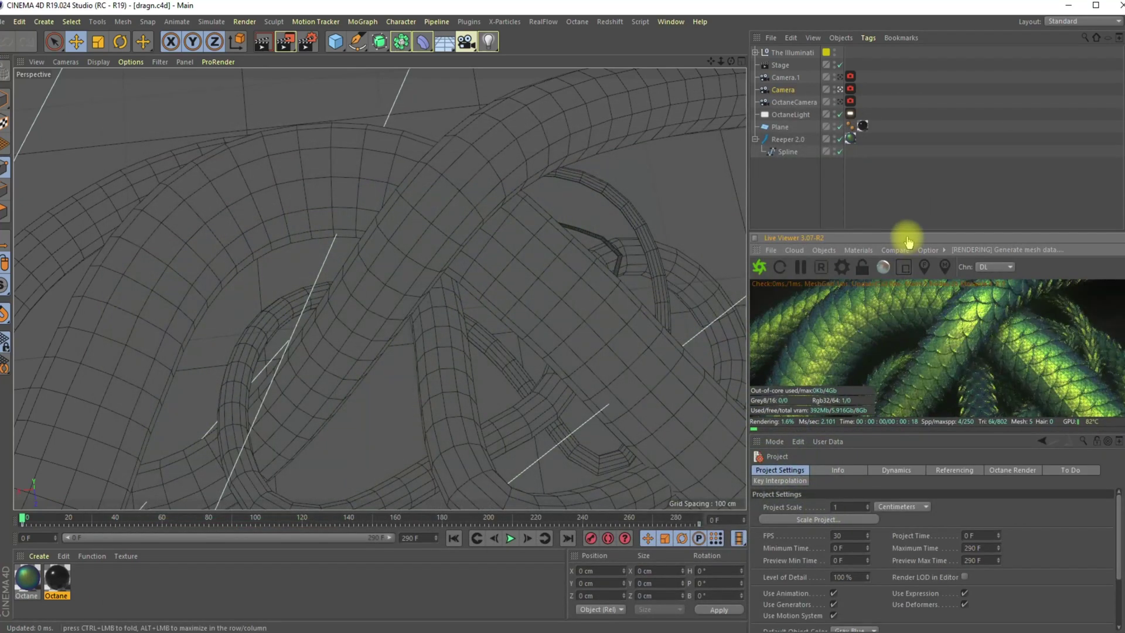
pyautogui.moveTo(907, 230); pyautogui.dragTo(901, 159)
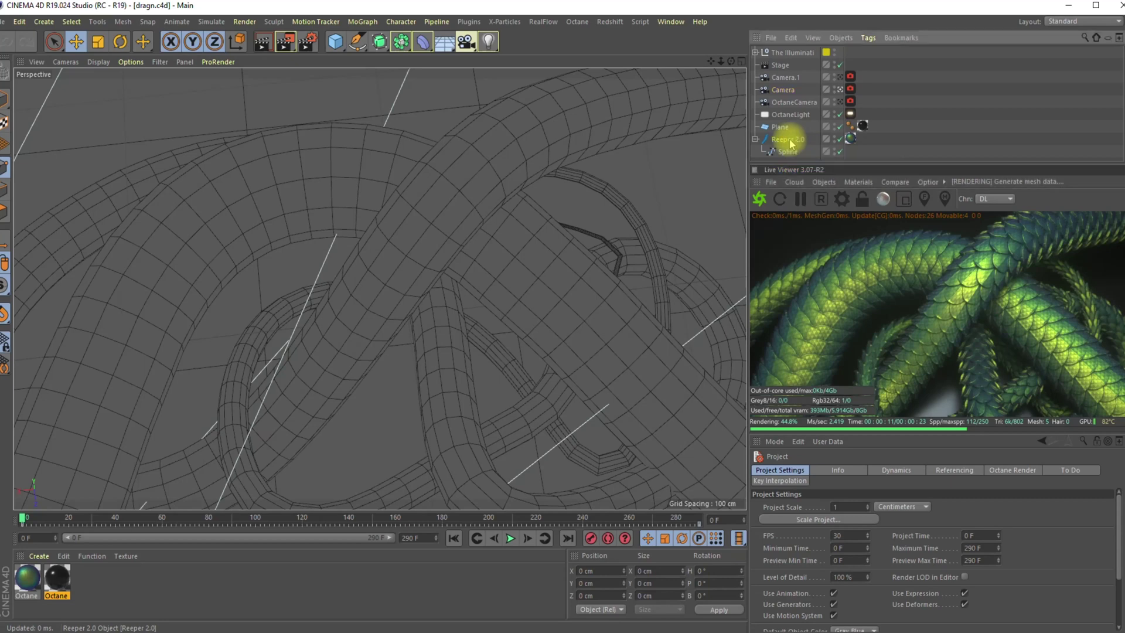
pyautogui.click(788, 140)
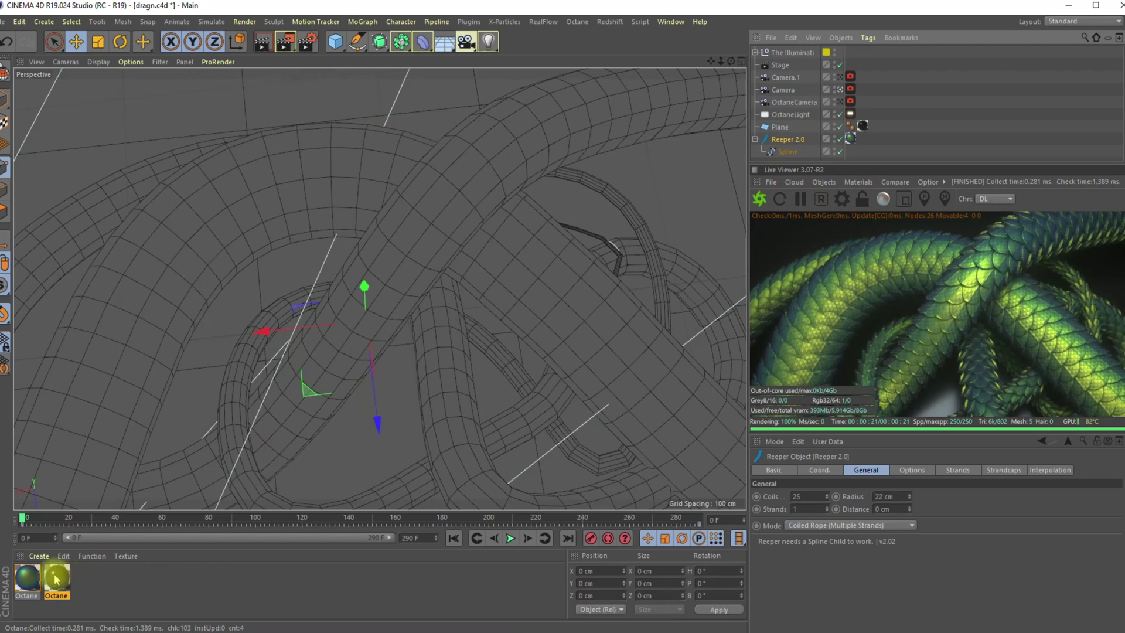
# Open Octane Material.1's node graph and widen the Node Editor to show every node.
pyautogui.click(32, 584)
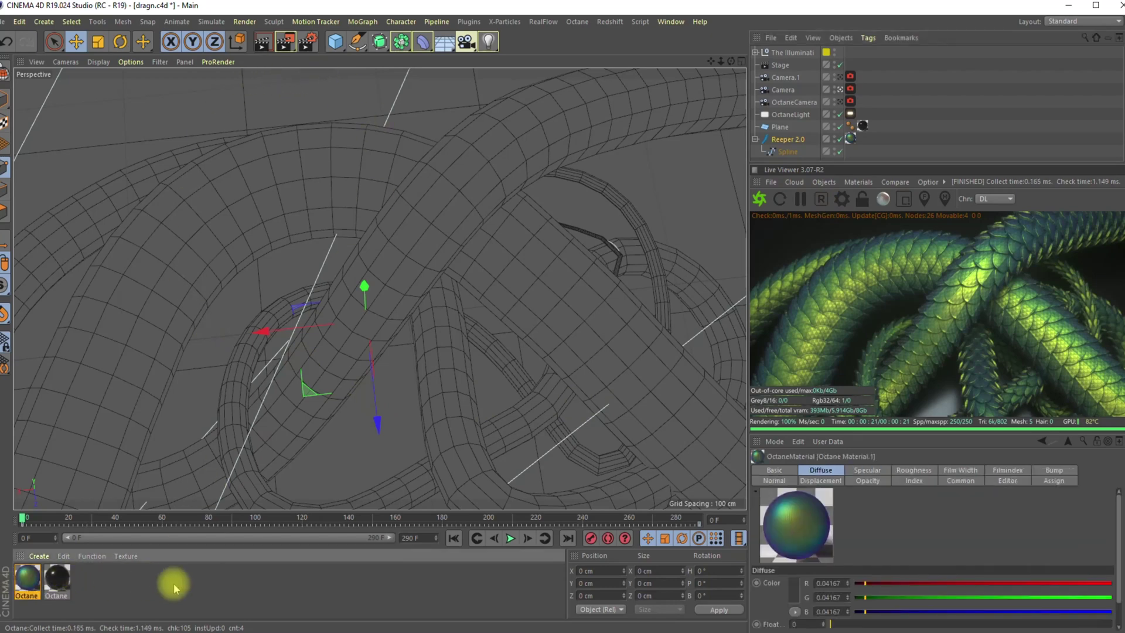
pyautogui.doubleClick(32, 581)
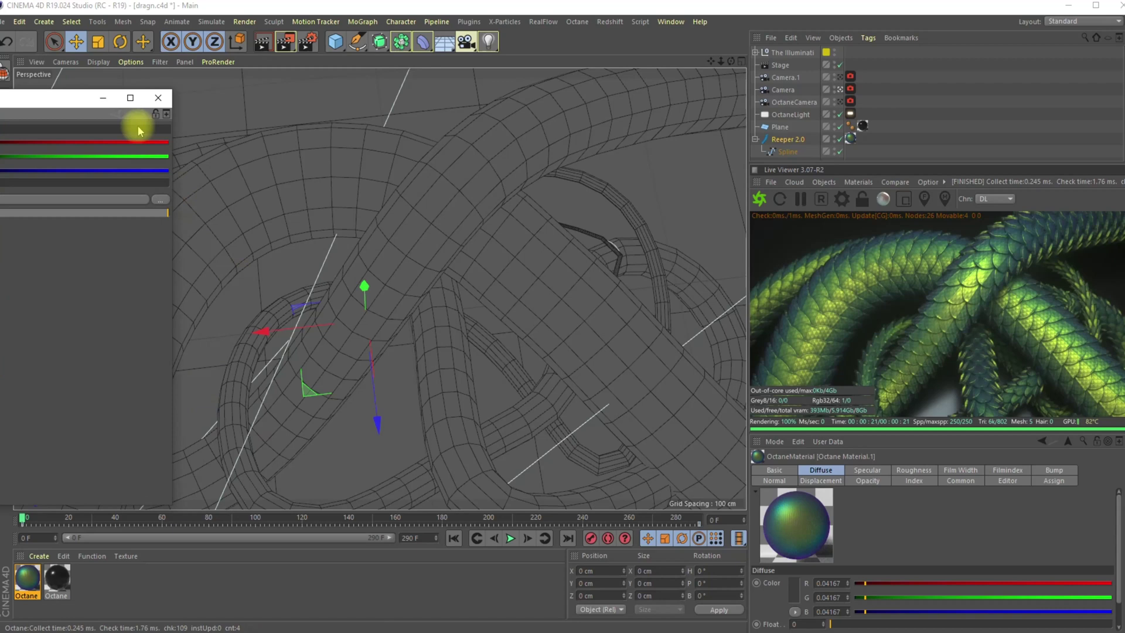
pyautogui.moveTo(50, 100); pyautogui.dragTo(612, 97)
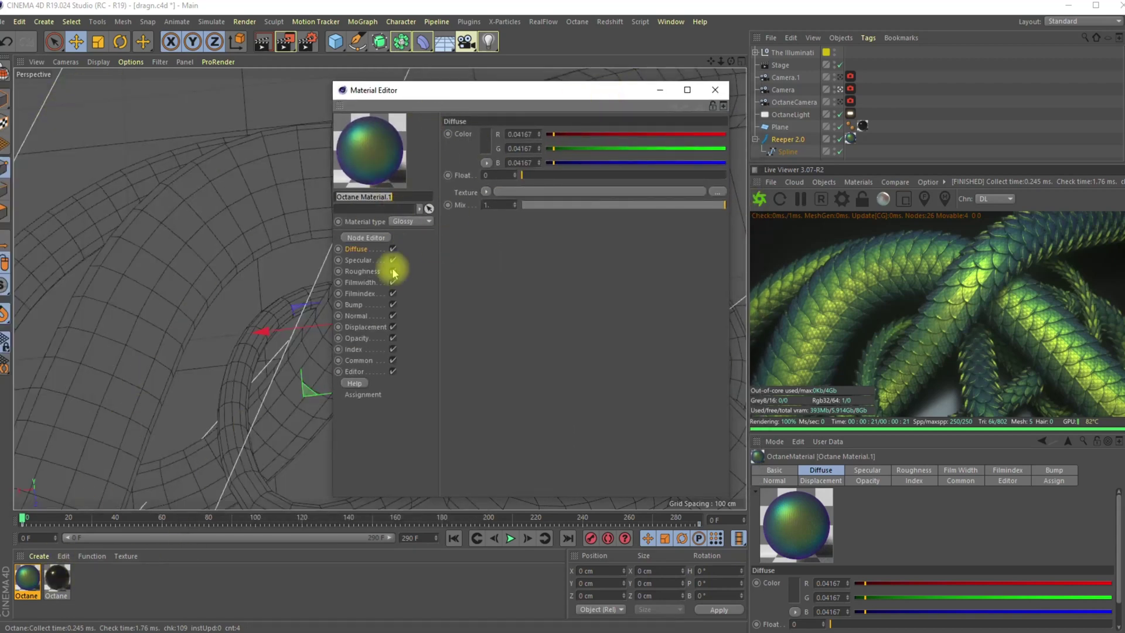
pyautogui.click(368, 238)
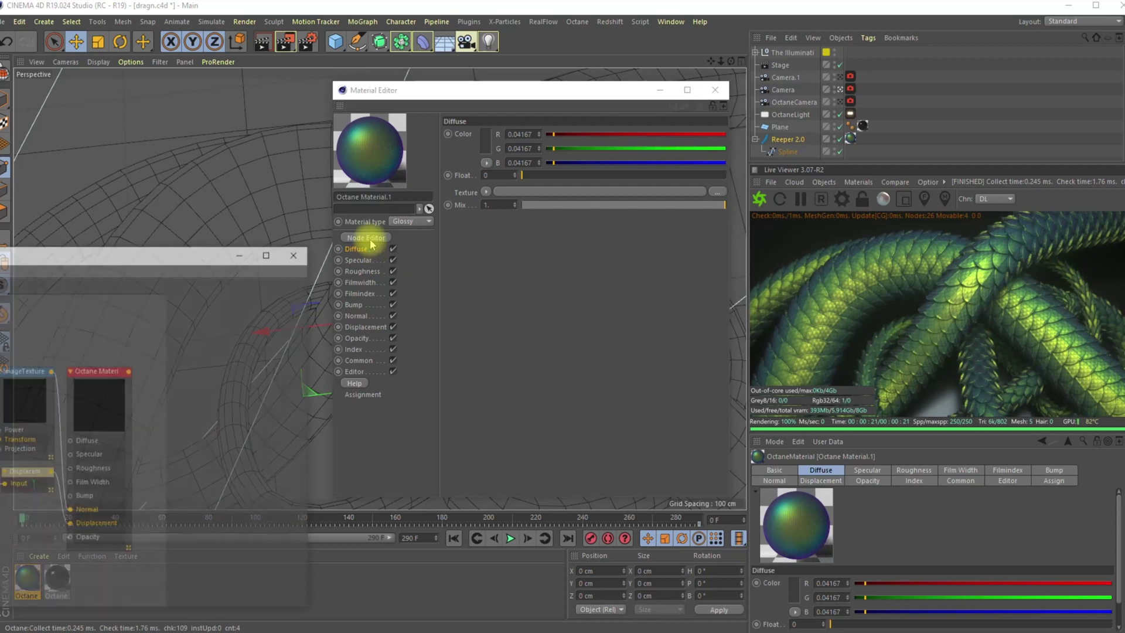
pyautogui.moveTo(188, 259); pyautogui.dragTo(584, 150)
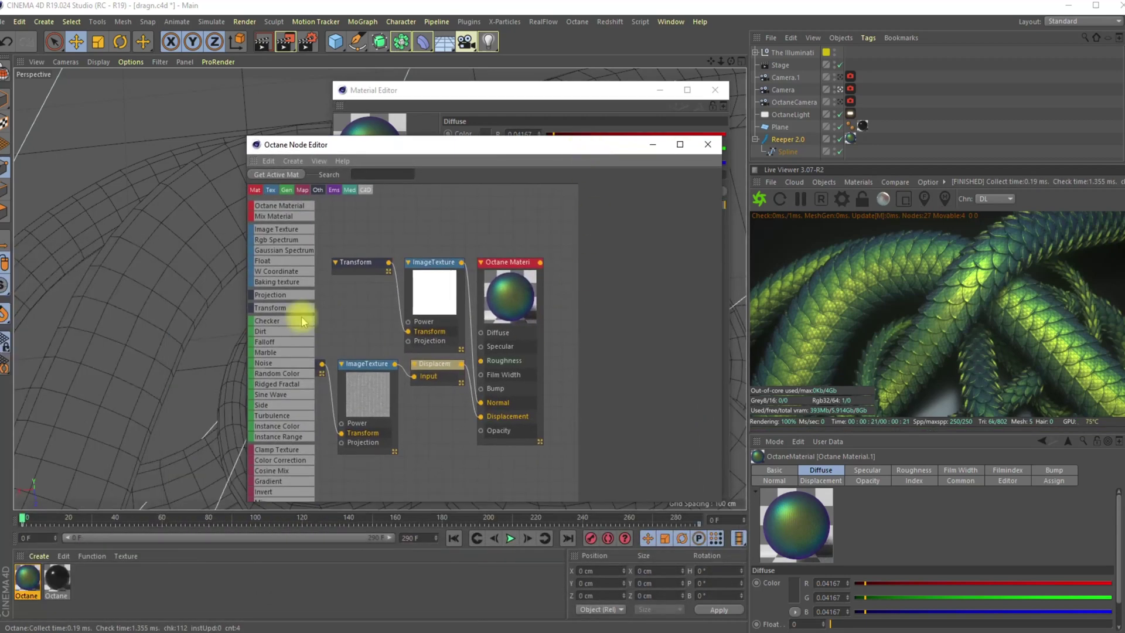
pyautogui.moveTo(244, 321); pyautogui.dragTo(33, 320)
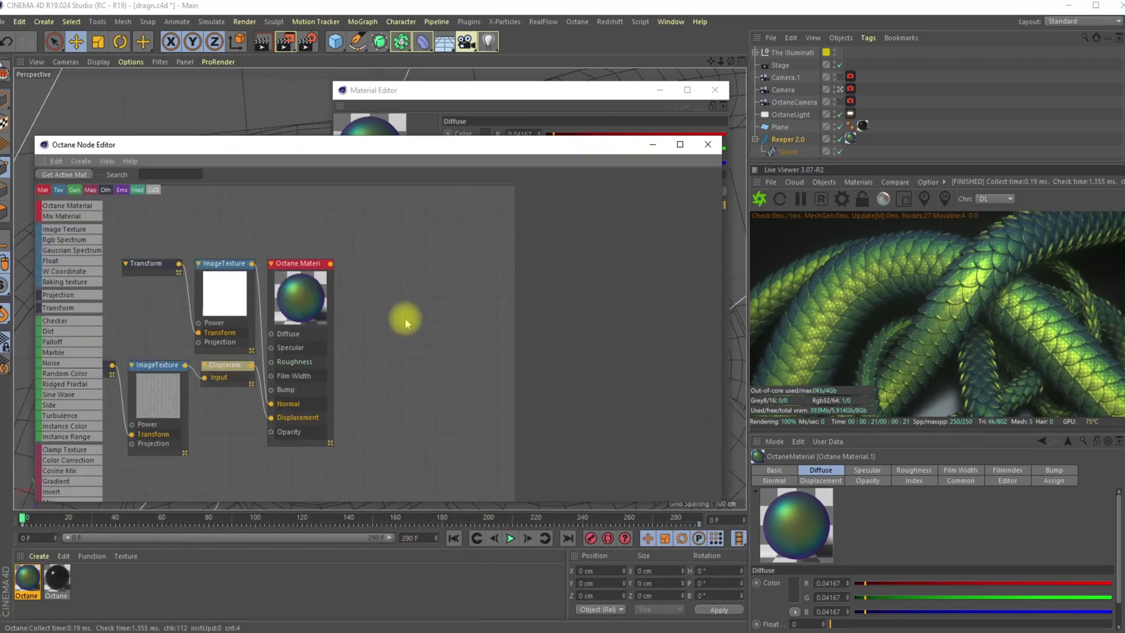
pyautogui.moveTo(405, 318); pyautogui.dragTo(530, 322, button='middle')
pyautogui.scroll(2, 424, 381)
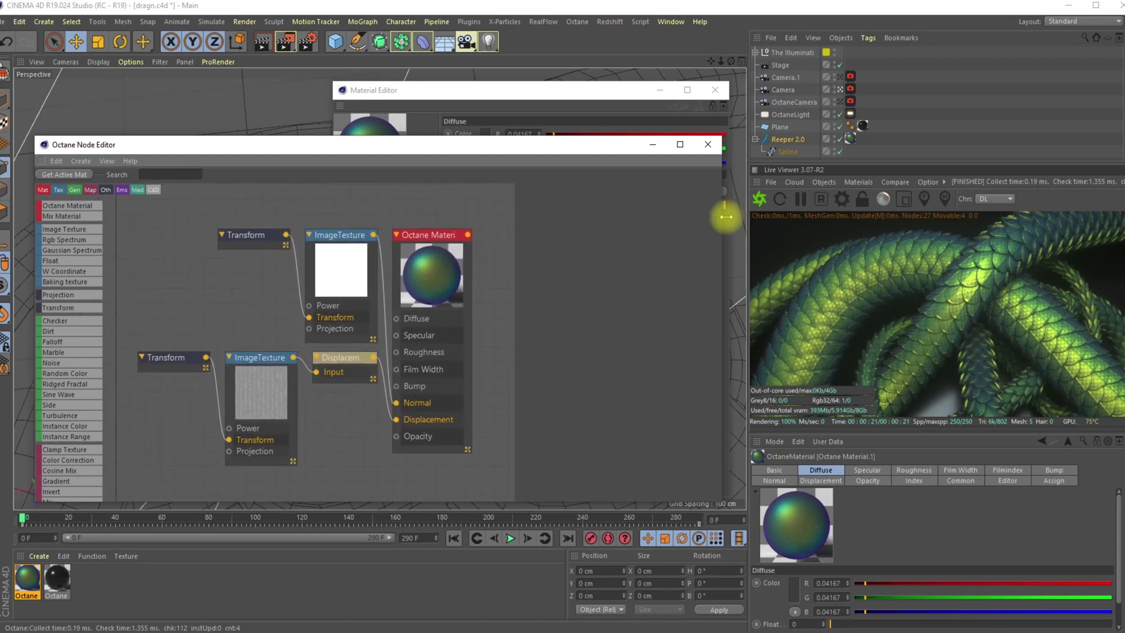
pyautogui.moveTo(724, 214); pyautogui.dragTo(755, 221)
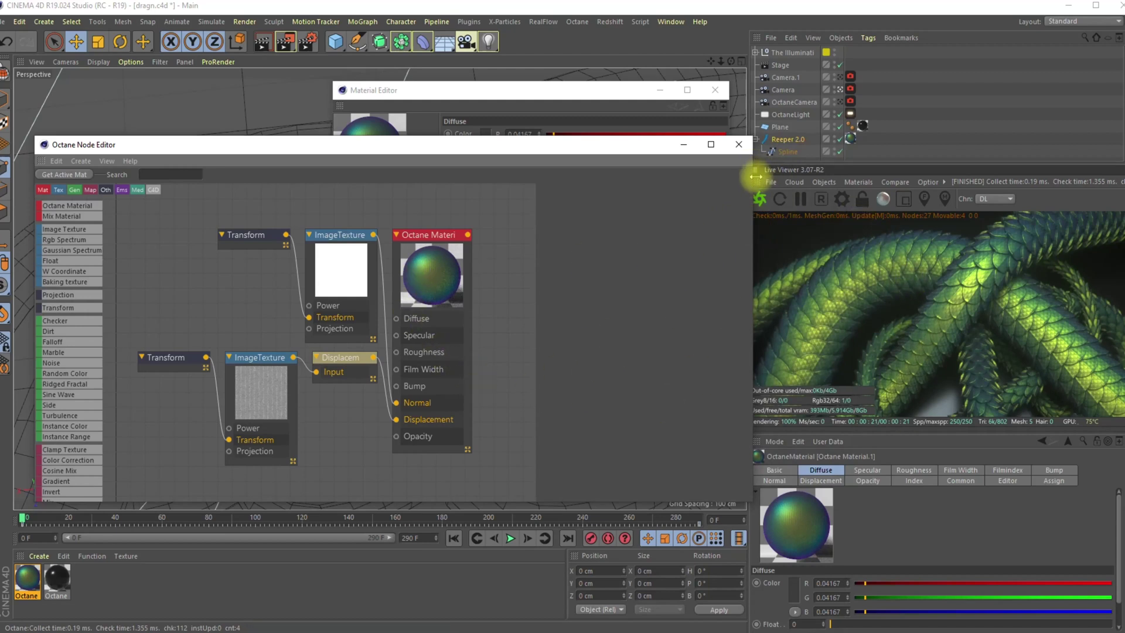
pyautogui.moveTo(753, 177); pyautogui.dragTo(742, 179)
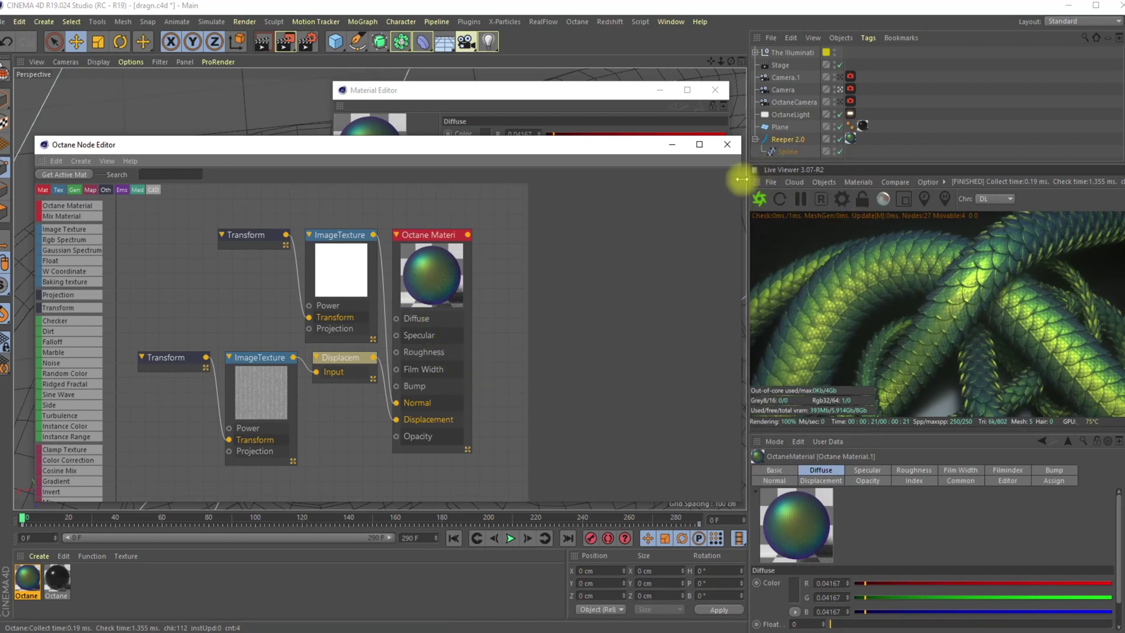
pyautogui.click(424, 420)
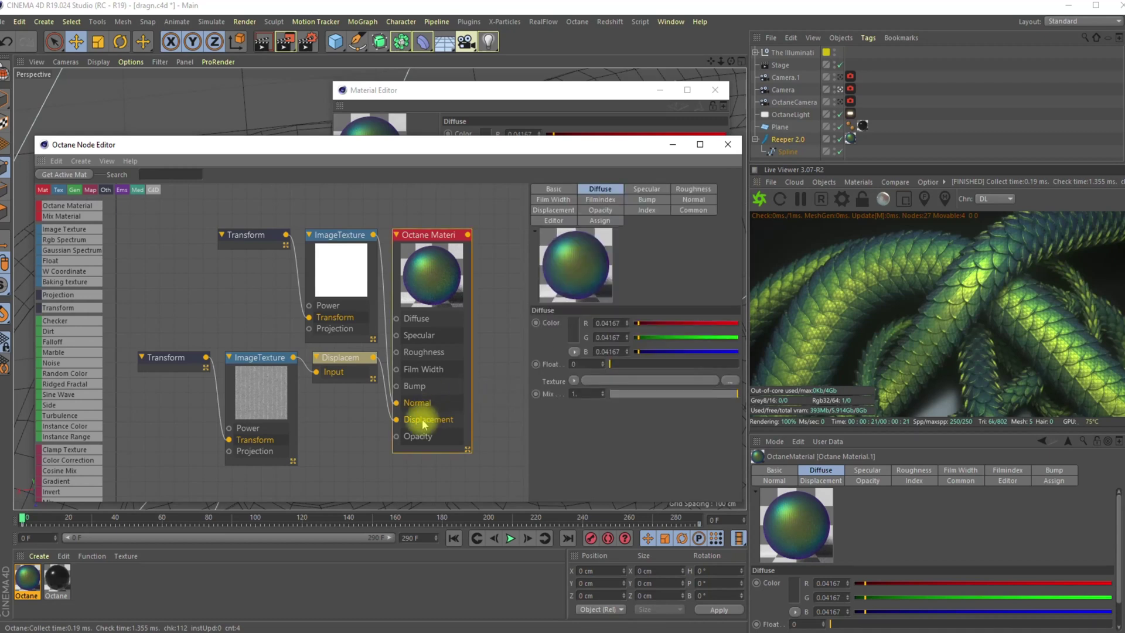
pyautogui.moveTo(340, 368); pyautogui.dragTo(334, 372)
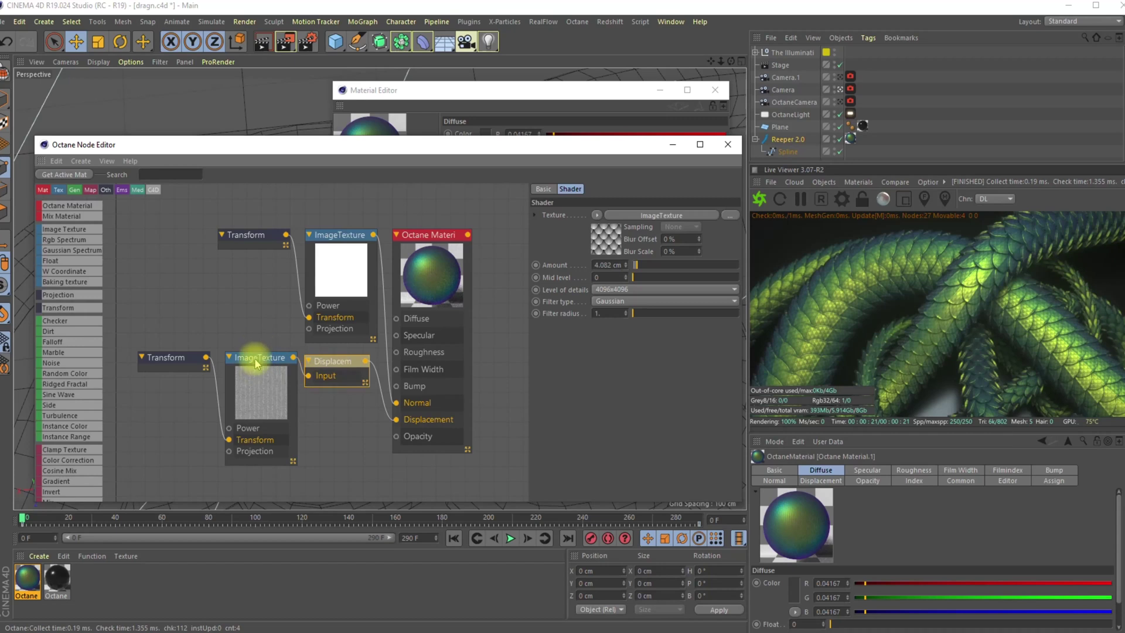
pyautogui.moveTo(257, 358); pyautogui.dragTo(248, 361)
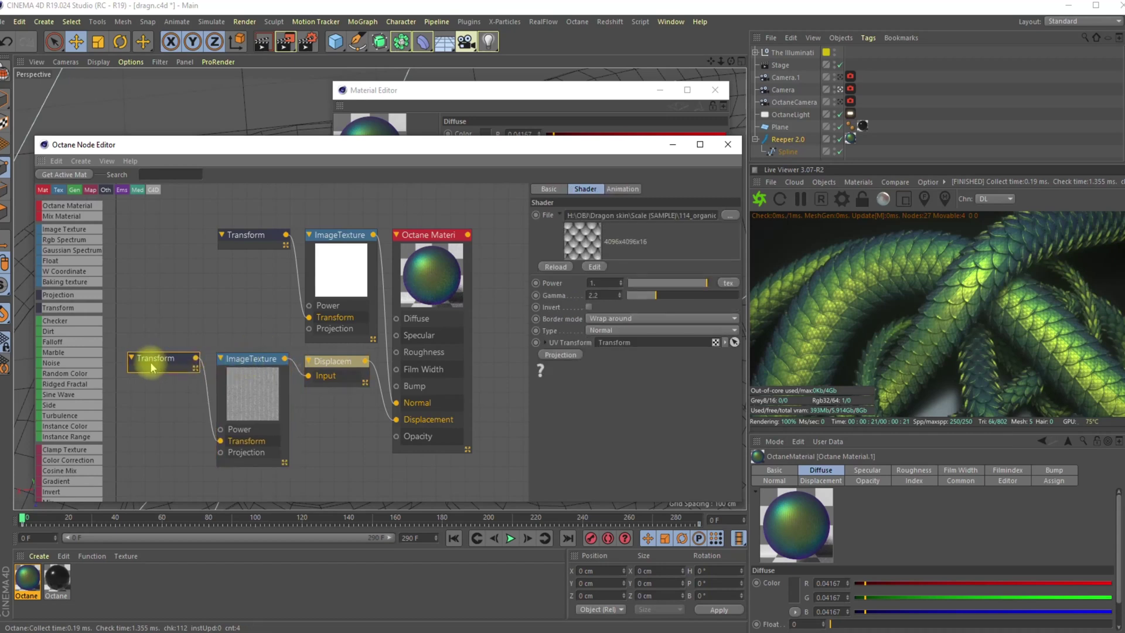
pyautogui.moveTo(342, 236); pyautogui.dragTo(333, 240)
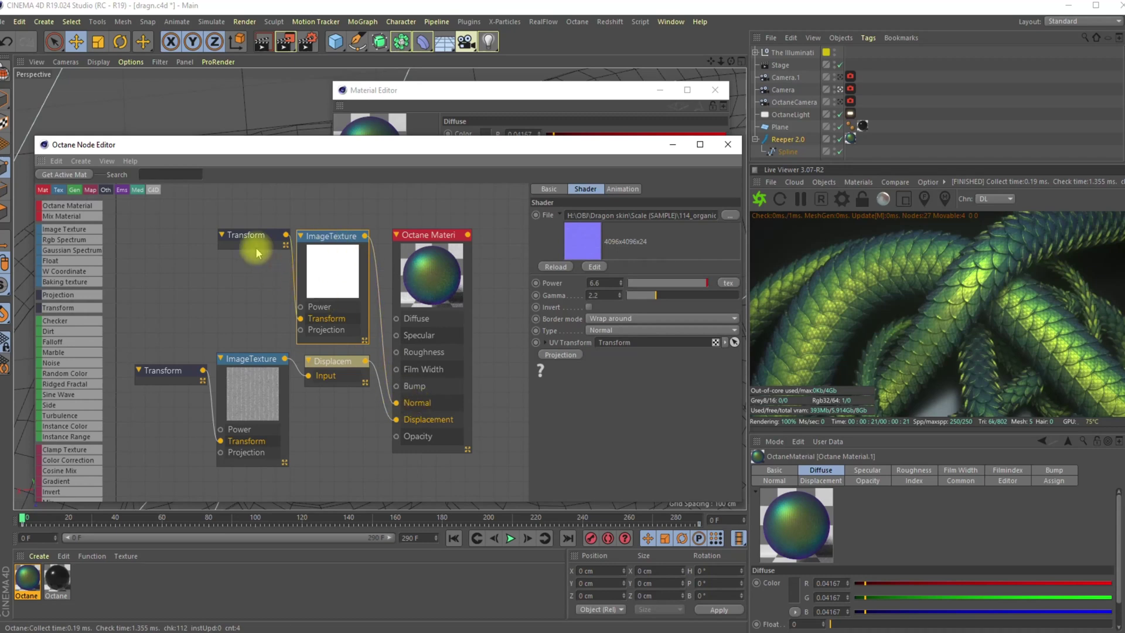
pyautogui.moveTo(249, 238); pyautogui.dragTo(236, 243)
pyautogui.click(329, 274)
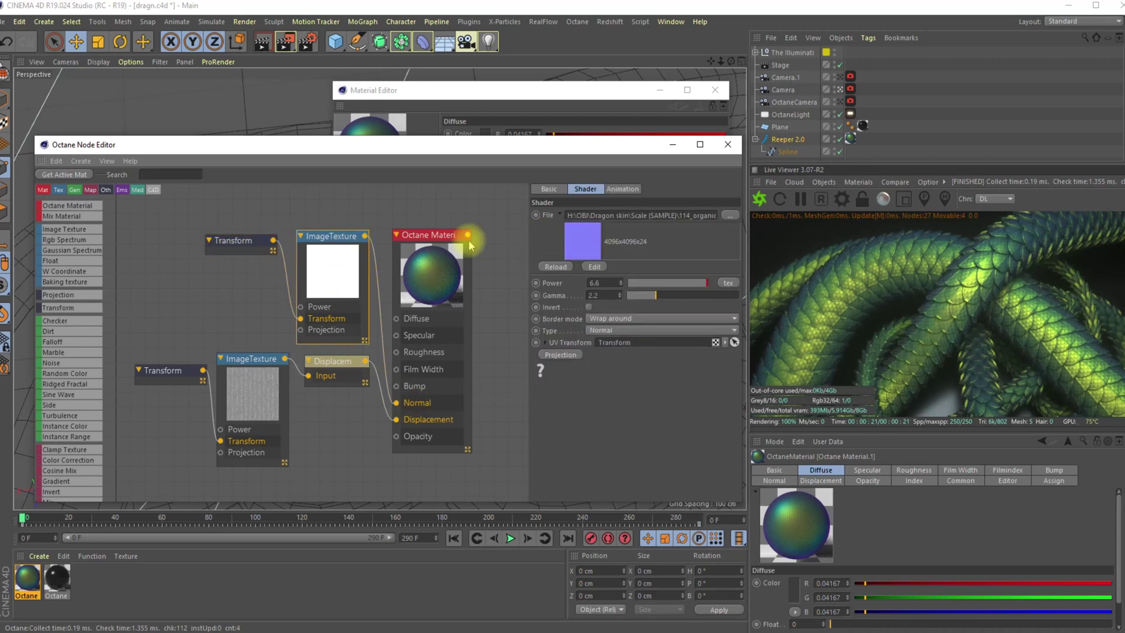
pyautogui.click(246, 249)
pyautogui.moveTo(249, 246); pyautogui.dragTo(180, 249)
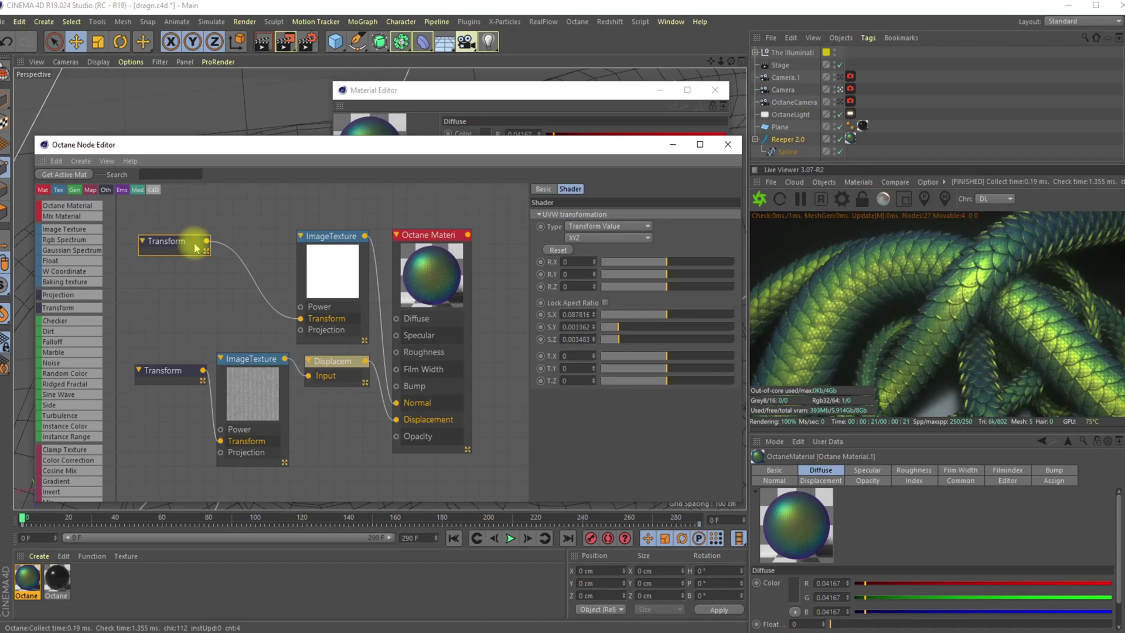
pyautogui.click(246, 379)
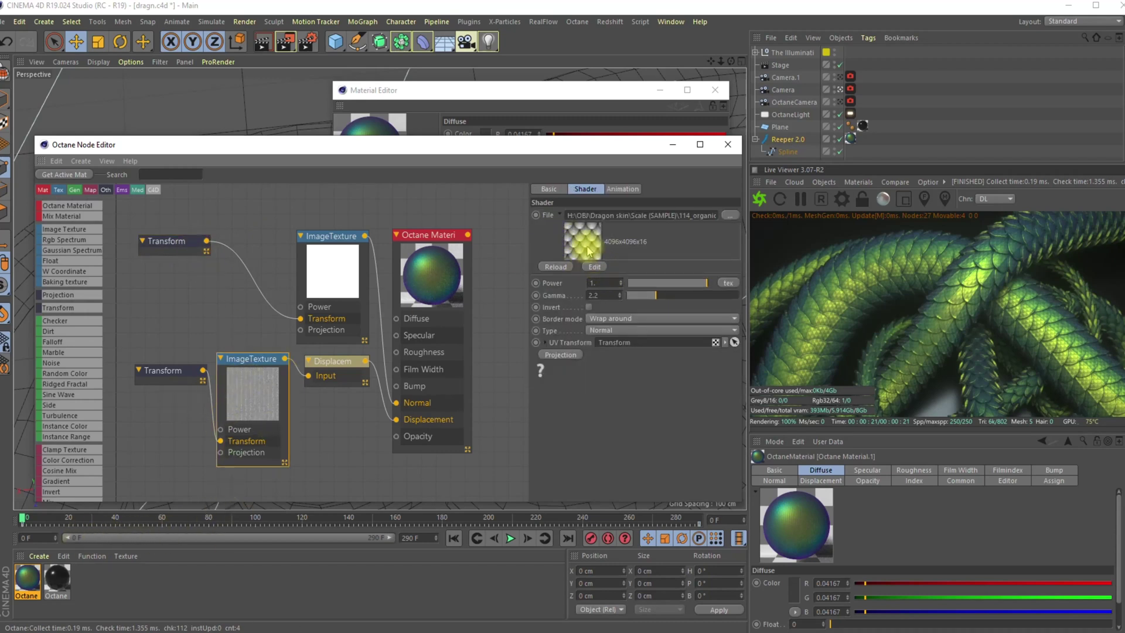
pyautogui.click(596, 268)
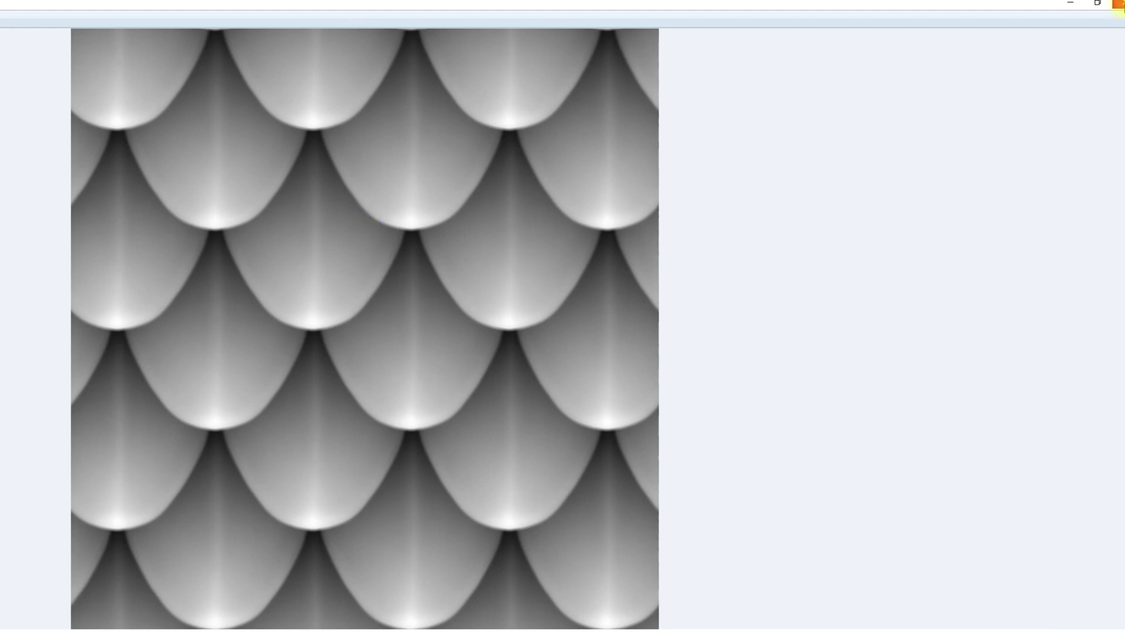
pyautogui.click(1119, 4)
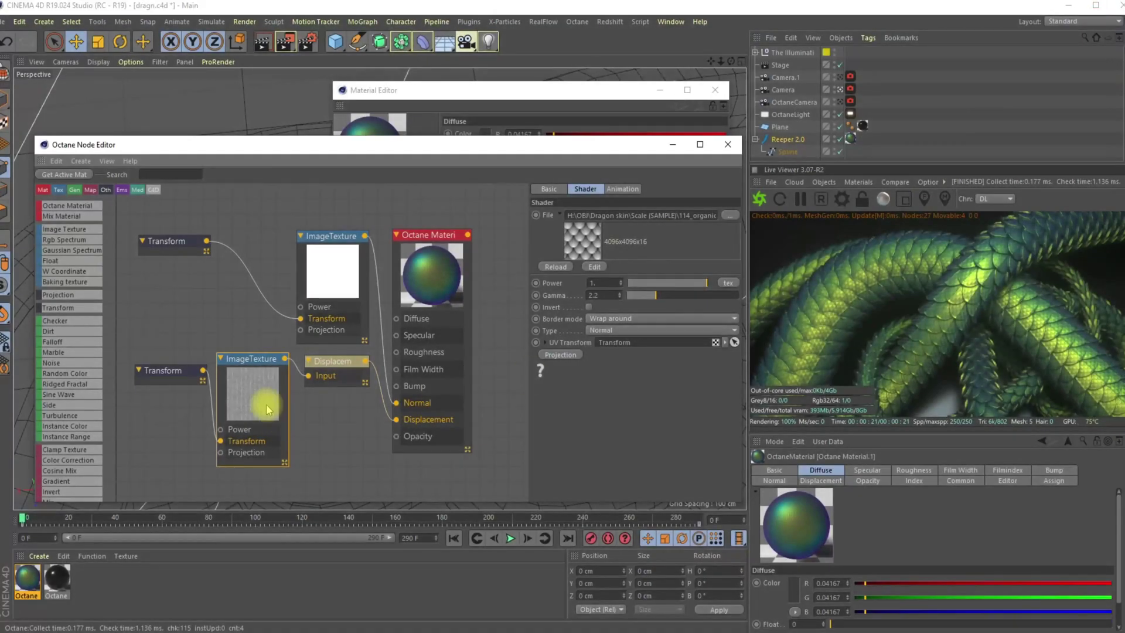
# Scale the displacement texture's Transform node to S.X 0.272619 and S.Y 0.013183.
pyautogui.click(168, 370)
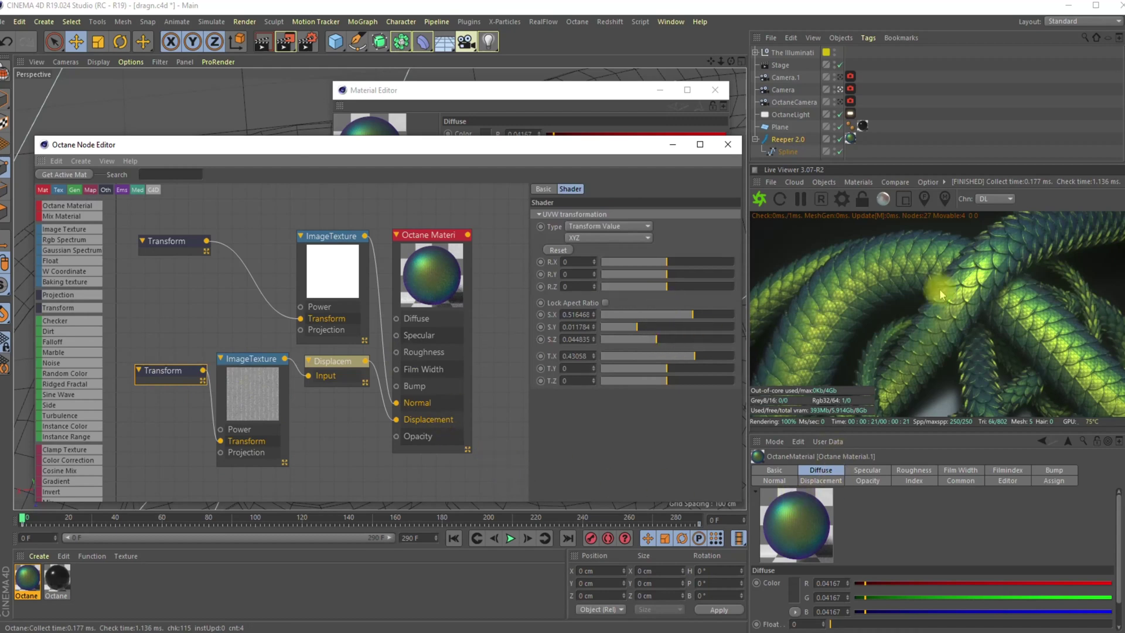
pyautogui.click(683, 316)
pyautogui.moveTo(682, 317); pyautogui.dragTo(684, 318)
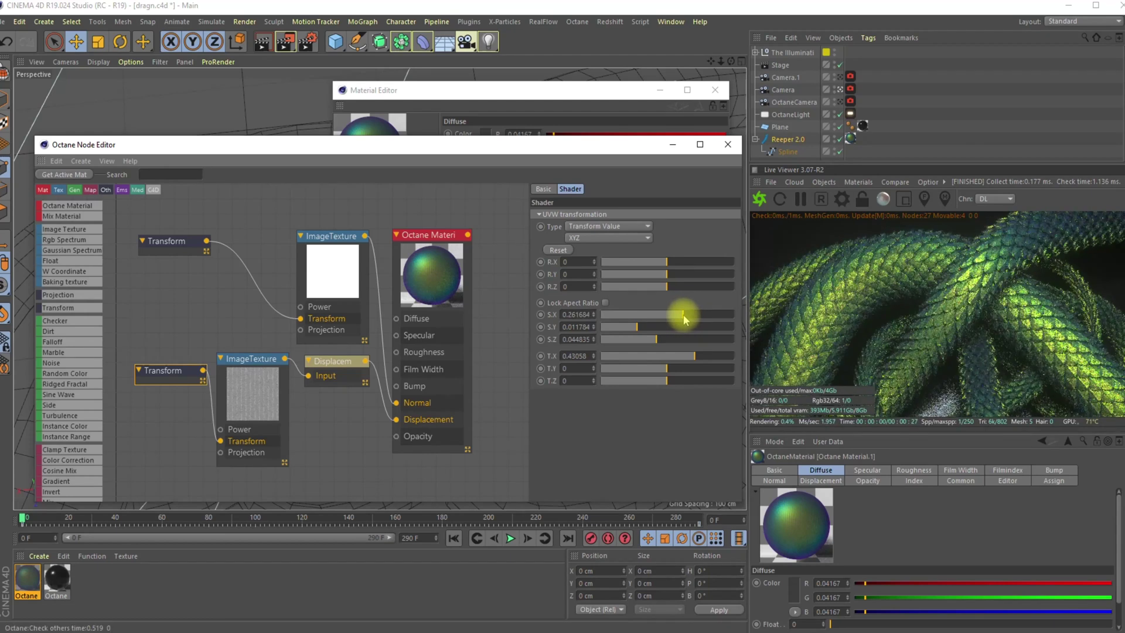
pyautogui.click(652, 327)
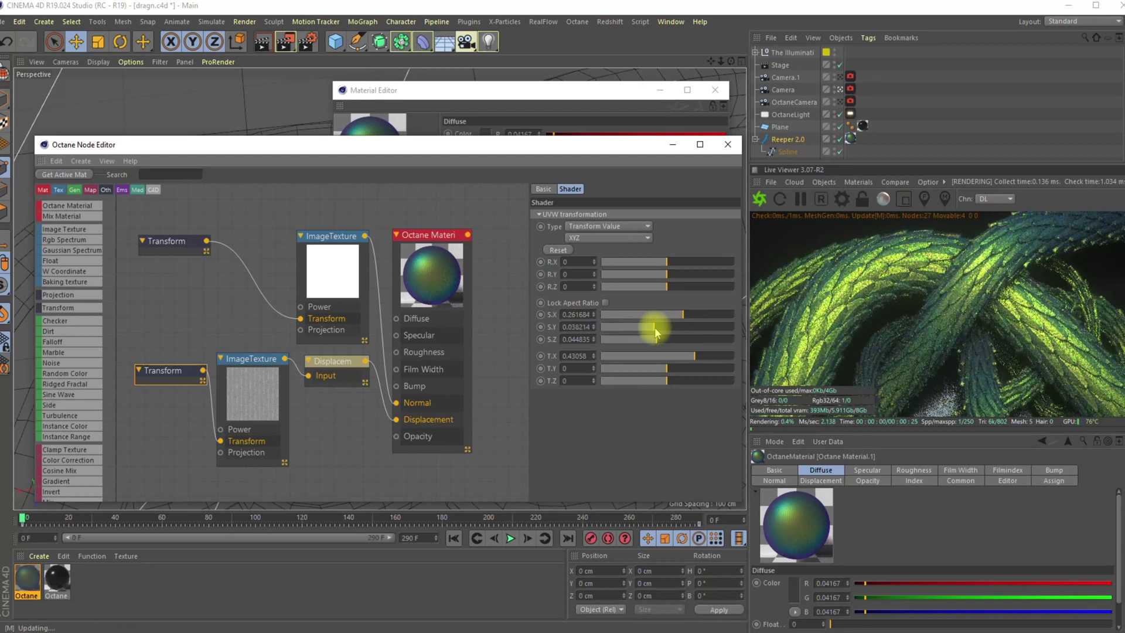
pyautogui.moveTo(652, 329); pyautogui.dragTo(640, 328)
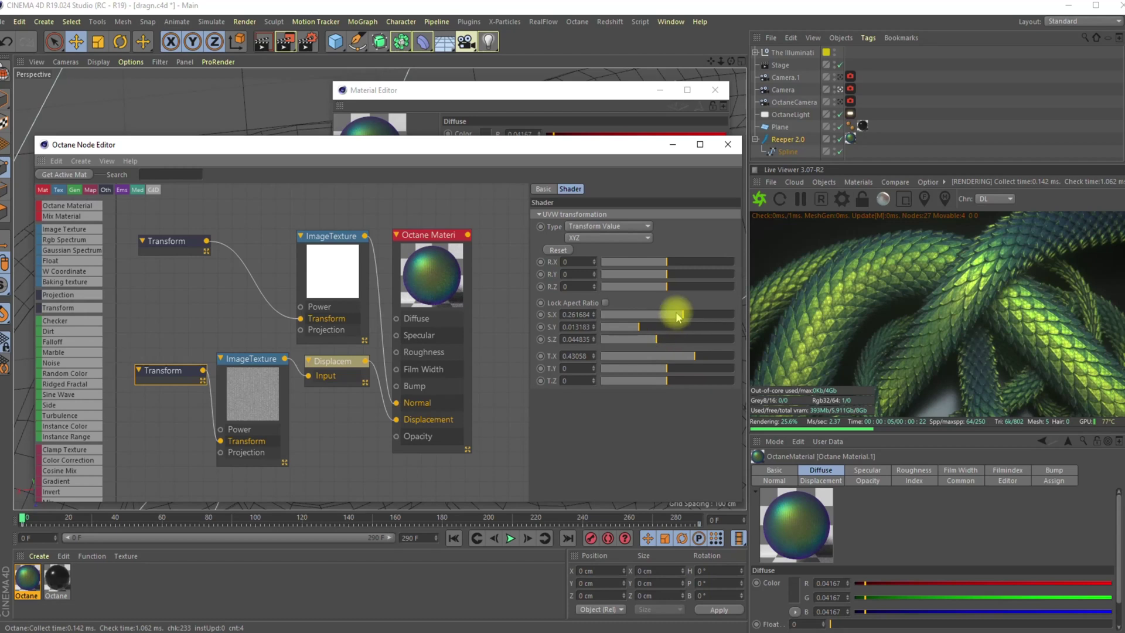
pyautogui.moveTo(679, 317)
pyautogui.mouseDown()
pyautogui.moveTo(655, 316)
pyautogui.moveTo(684, 317)
pyautogui.mouseUp()
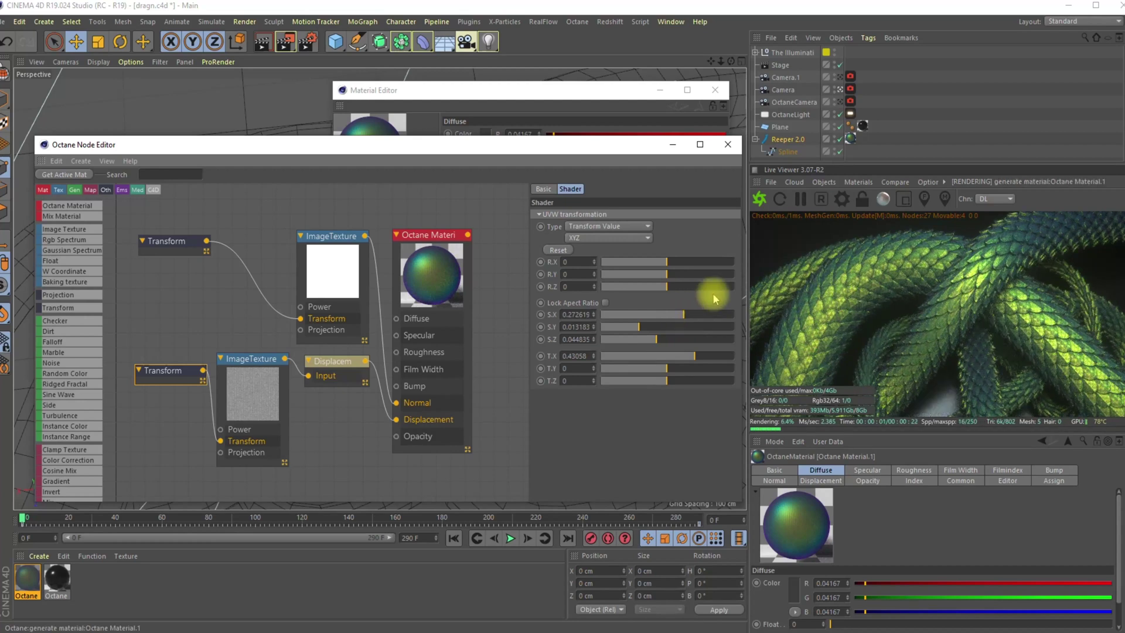
pyautogui.moveTo(521, 147); pyautogui.dragTo(499, 96)
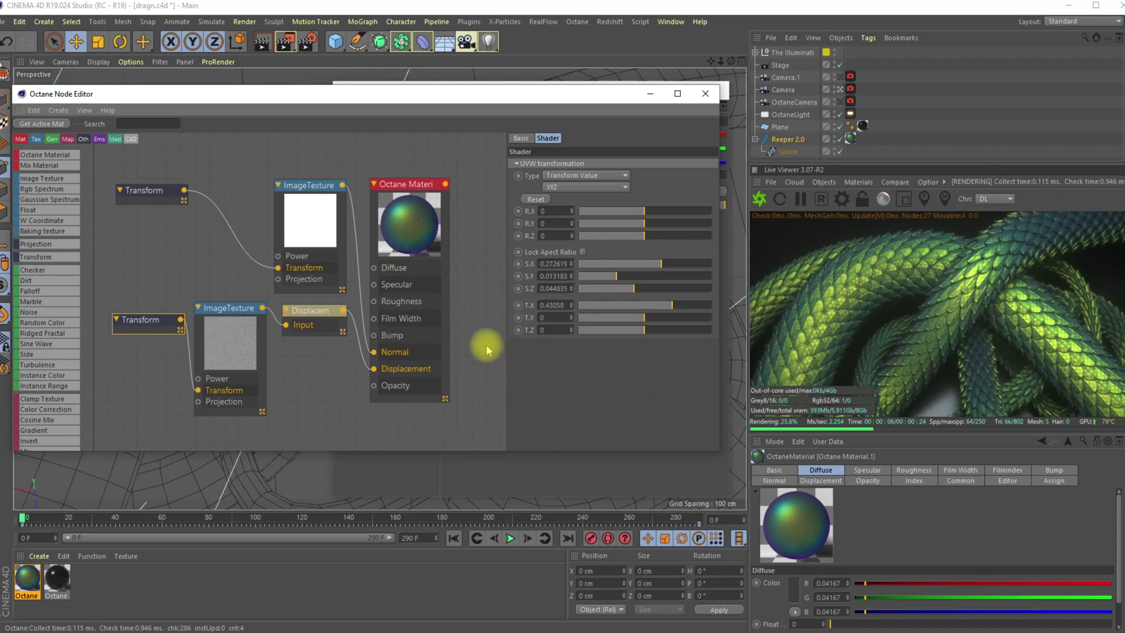
# Preview the animation, rewind to frame 0, and close the Octane Node Editor.
pyautogui.moveTo(168, 323); pyautogui.dragTo(157, 303)
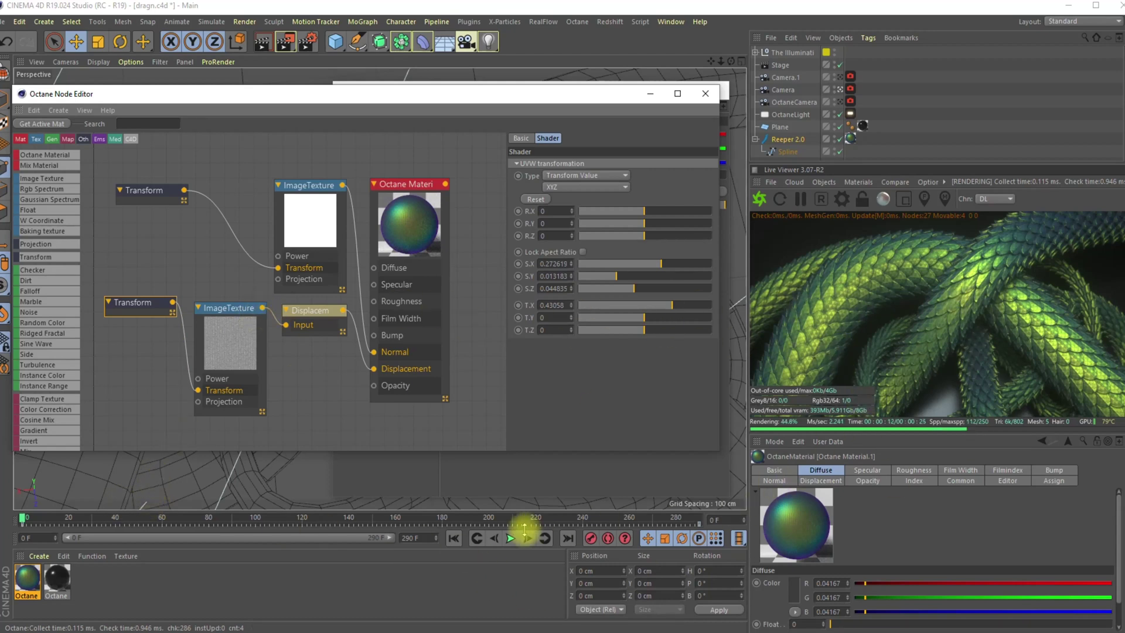
pyautogui.click(510, 538)
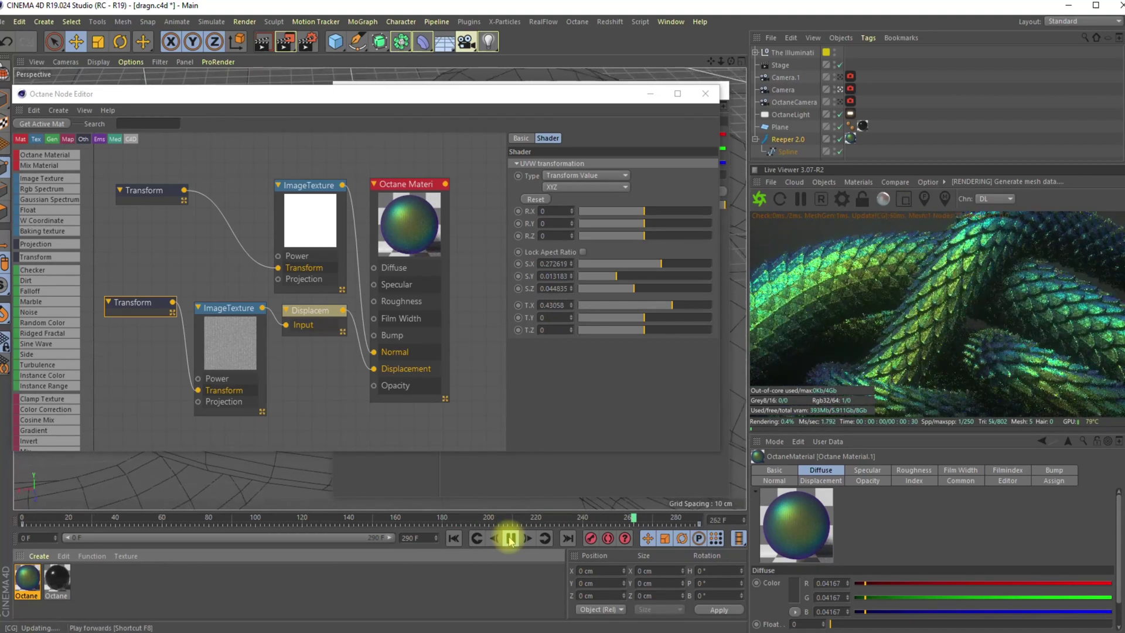
pyautogui.click(510, 540)
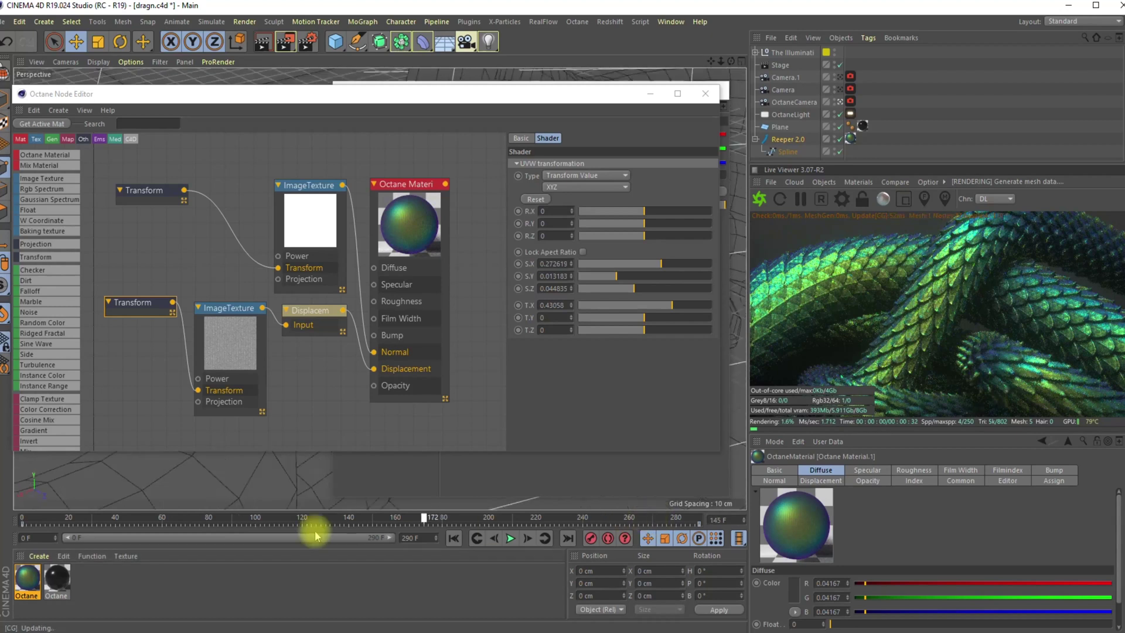
pyautogui.click(21, 523)
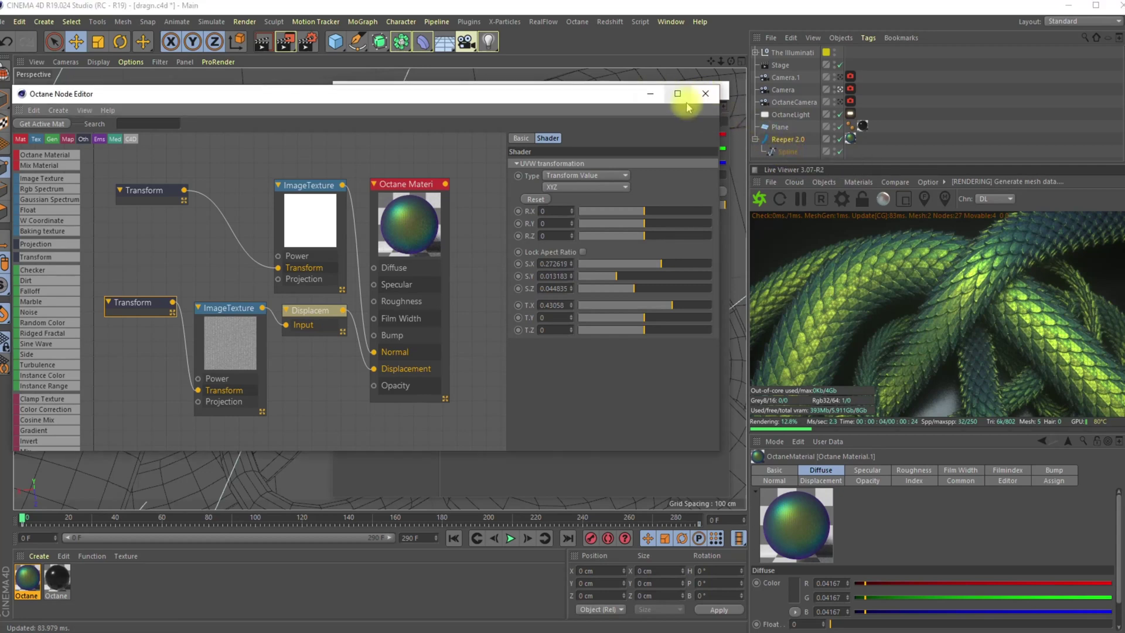
pyautogui.click(705, 95)
# Close the Material Editor, disable Stage, and move a free perspective view closer to the rope.
pyautogui.click(714, 91)
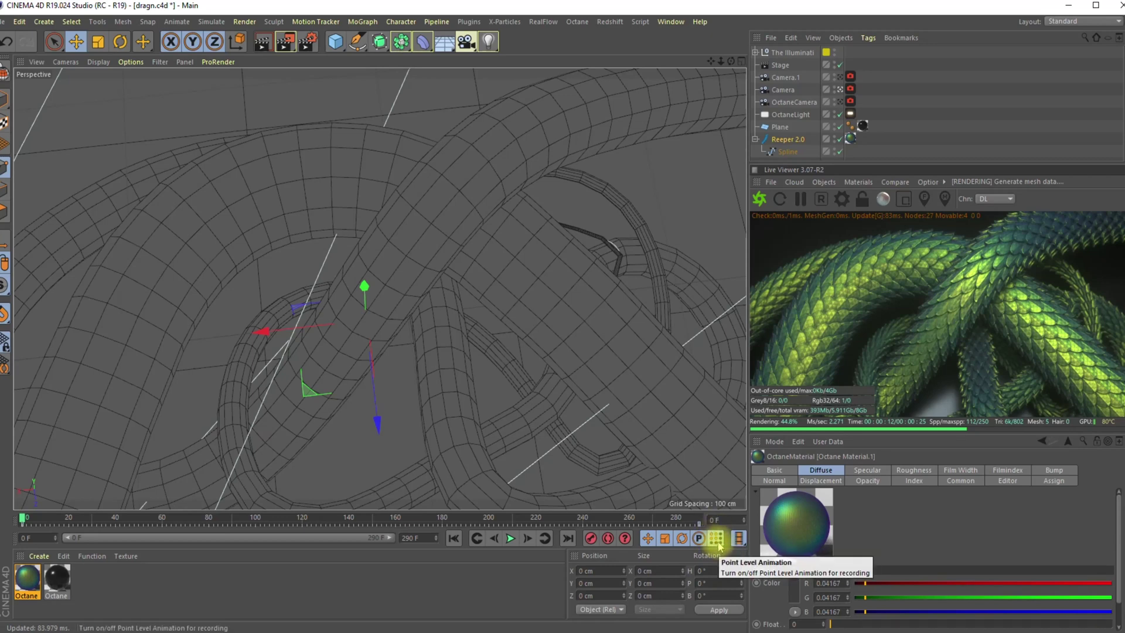
pyautogui.click(839, 65)
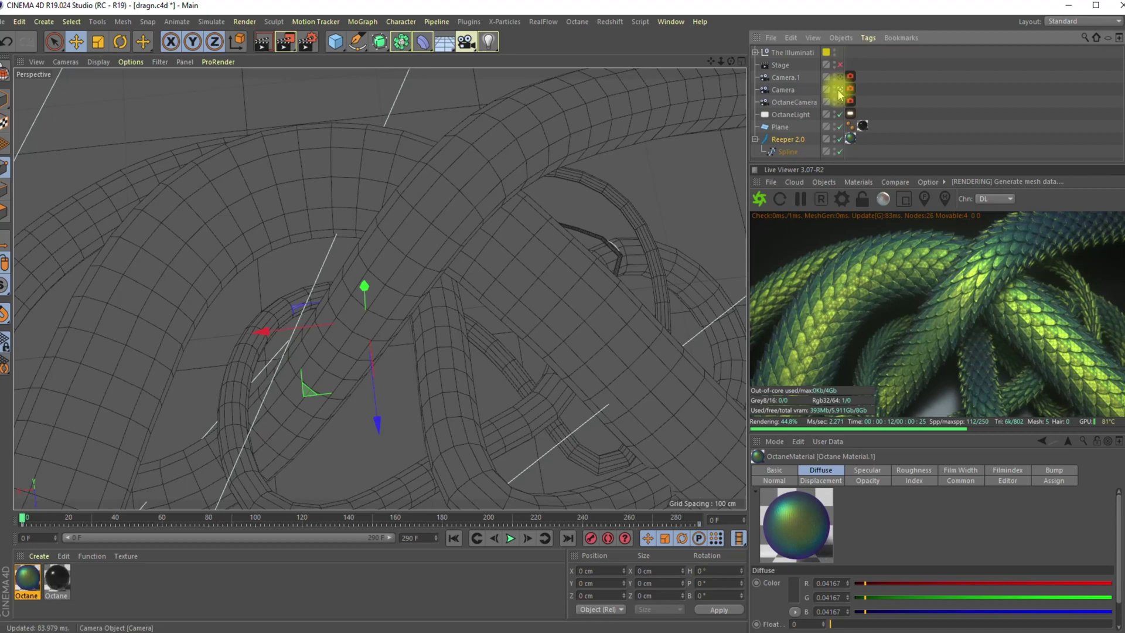
pyautogui.click(839, 90)
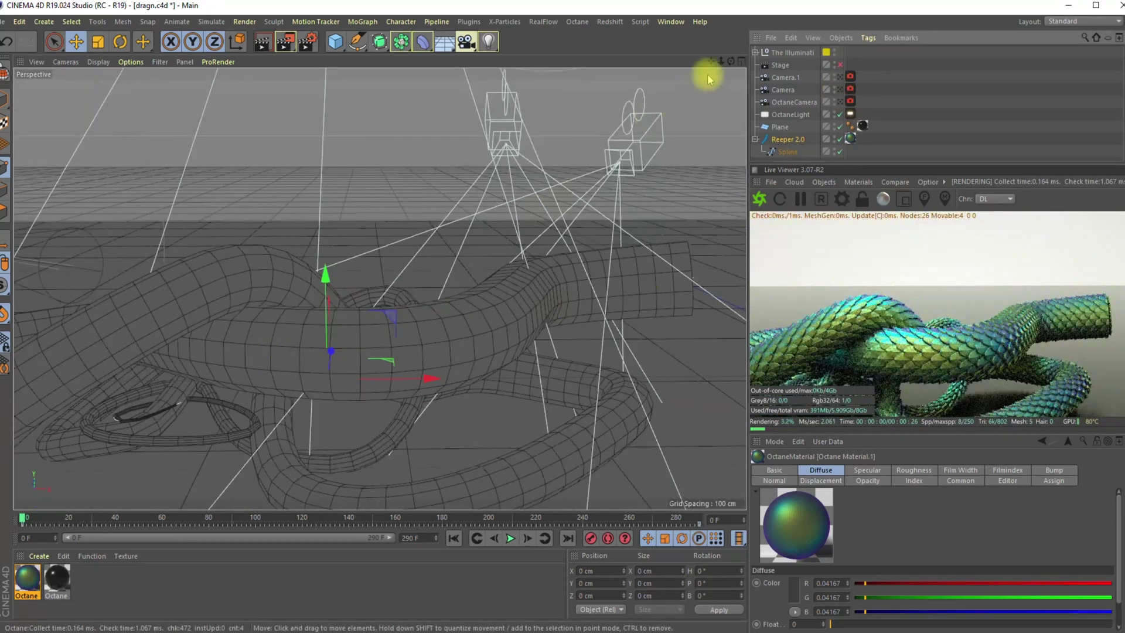
pyautogui.moveTo(712, 61); pyautogui.dragTo(711, 68)
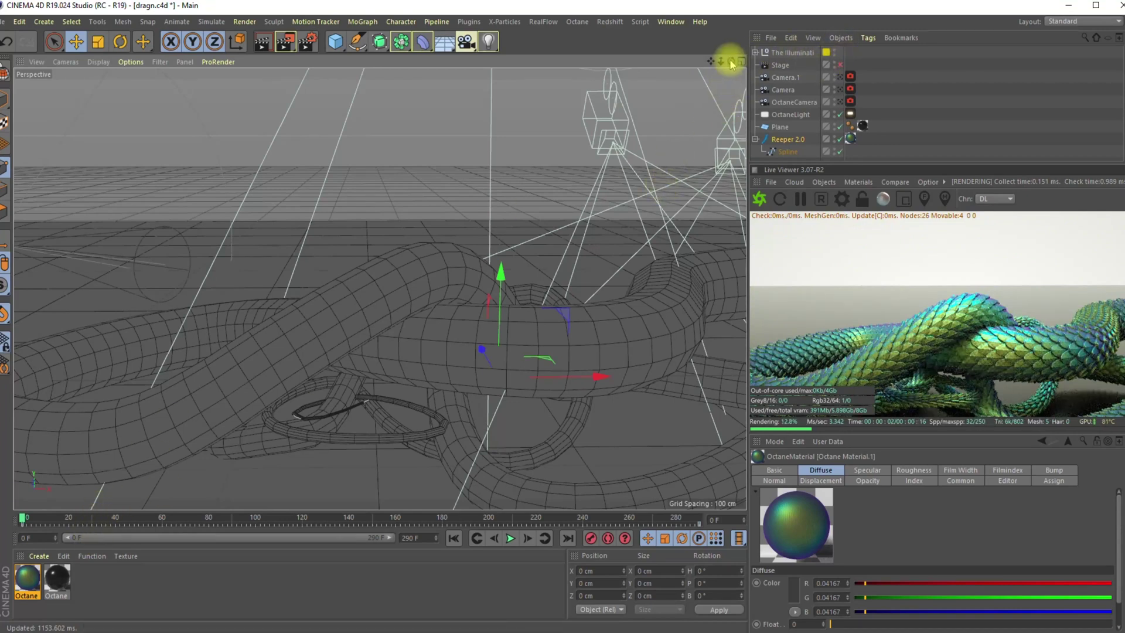
pyautogui.moveTo(730, 61)
pyautogui.mouseDown()
pyautogui.moveTo(735, 69)
pyautogui.moveTo(710, 62)
pyautogui.moveTo(737, 69)
pyautogui.mouseUp()
# Select the Spline and trial-move its end point along X.
pyautogui.click(788, 151)
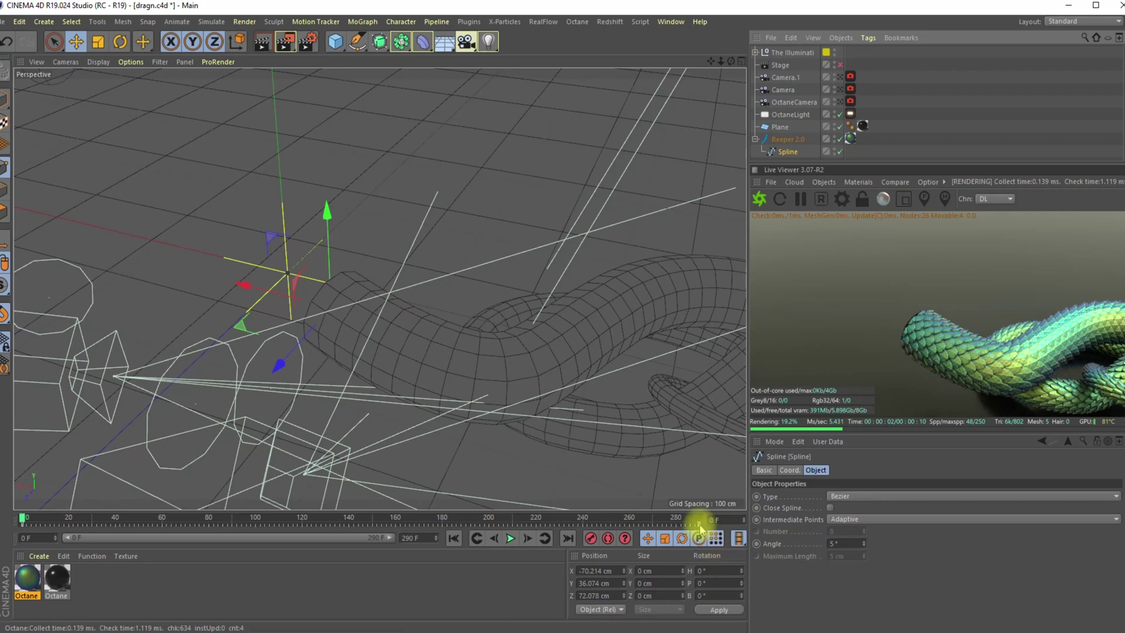
pyautogui.press('Delete')
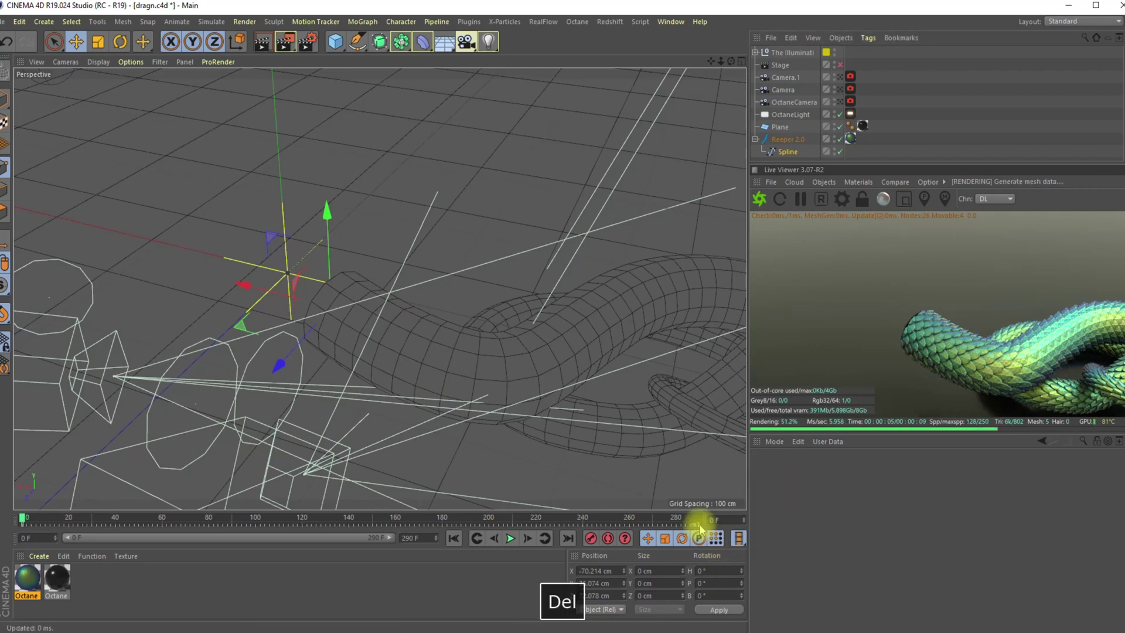
pyautogui.moveTo(253, 282); pyautogui.dragTo(174, 250)
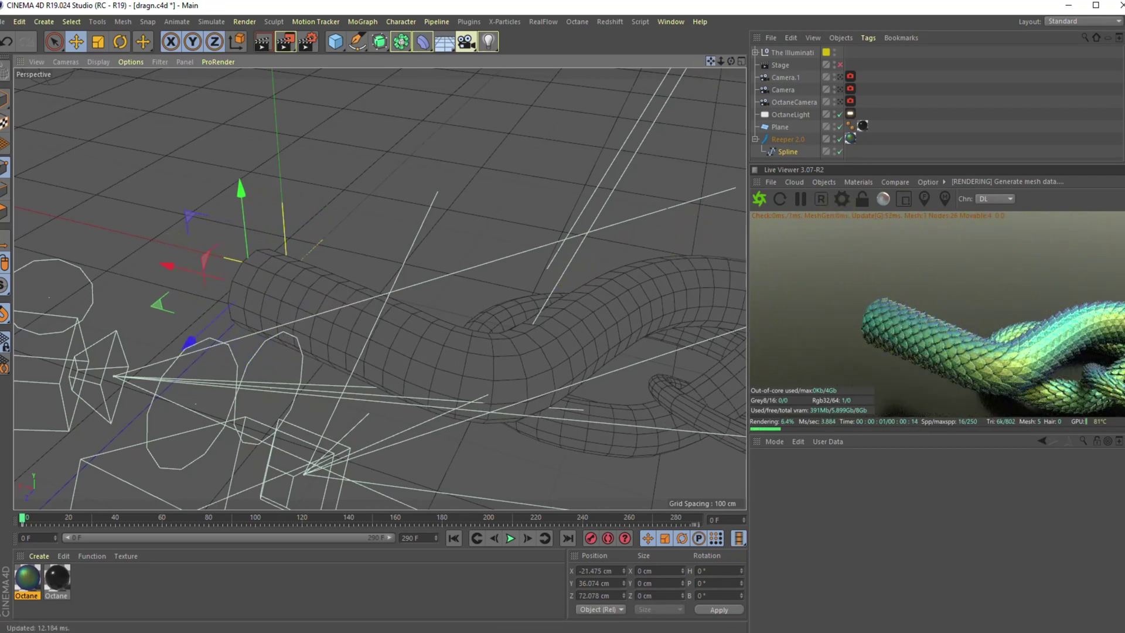
pyautogui.moveTo(711, 61); pyautogui.dragTo(584, 131)
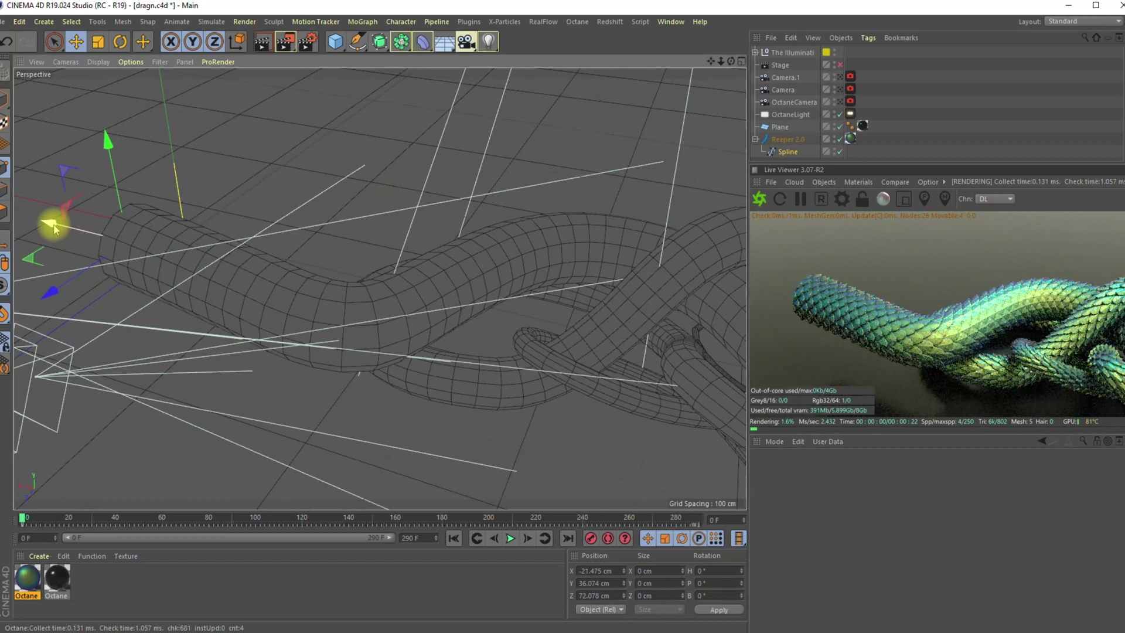
pyautogui.moveTo(53, 229); pyautogui.dragTo(128, 355)
# Undo the three spline edits and re-enable the Stage object.
pyautogui.hotkey('ctrl', 'z')
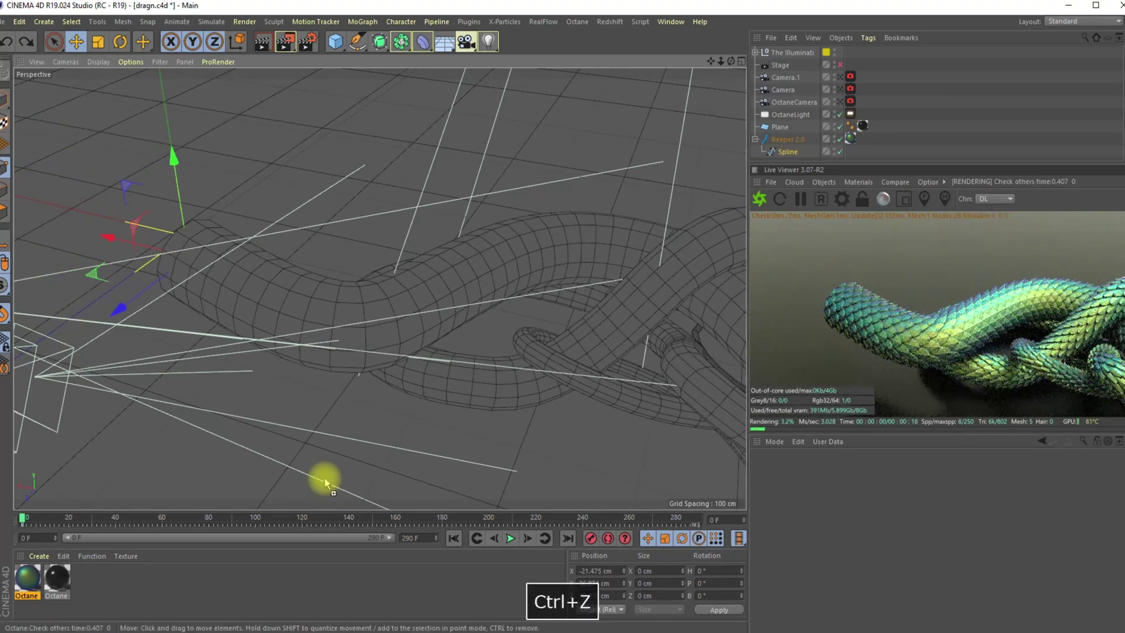
pyautogui.hotkey('ctrl', 'z')
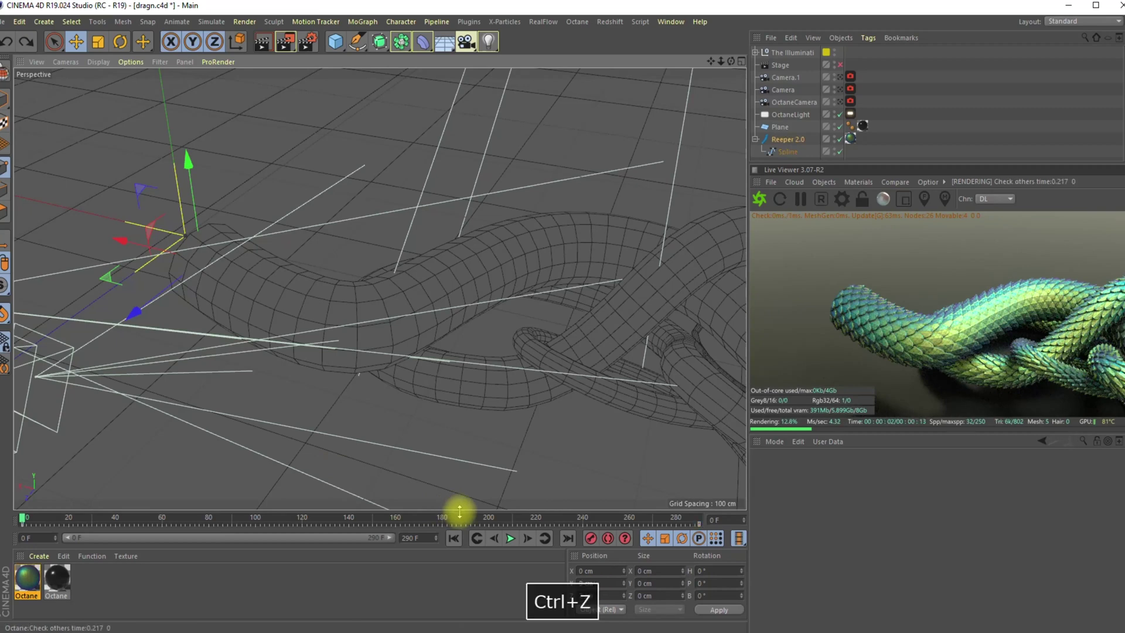
pyautogui.hotkey('ctrl', 'z')
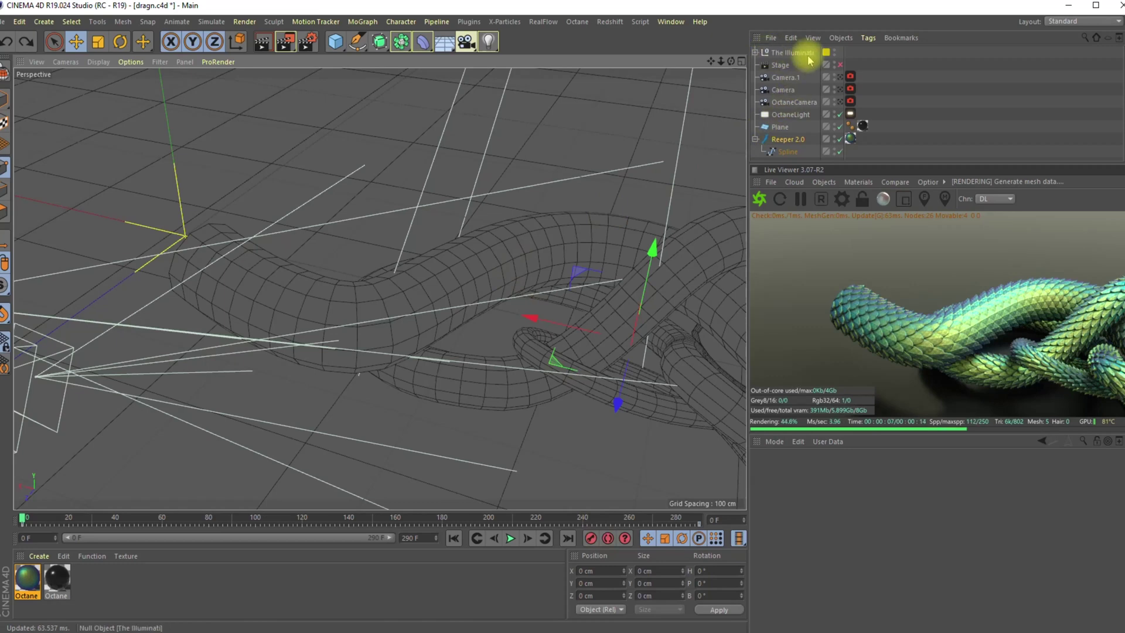
pyautogui.click(839, 65)
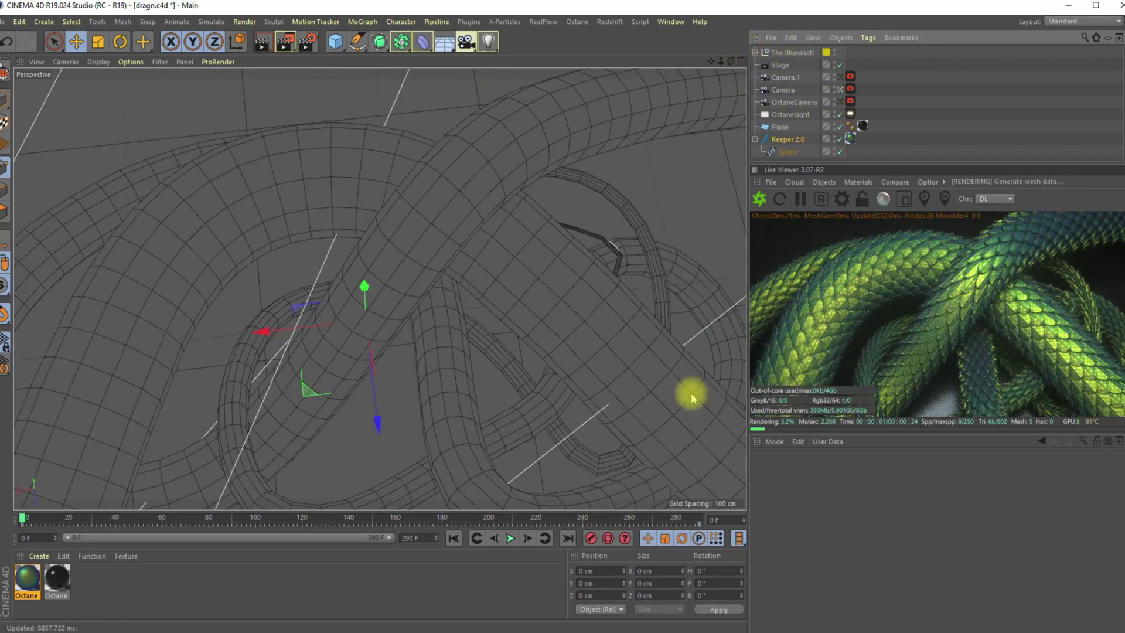
# Reopen the Octane material's node graph and select the displacement texture's Transform node.
pyautogui.click(34, 583)
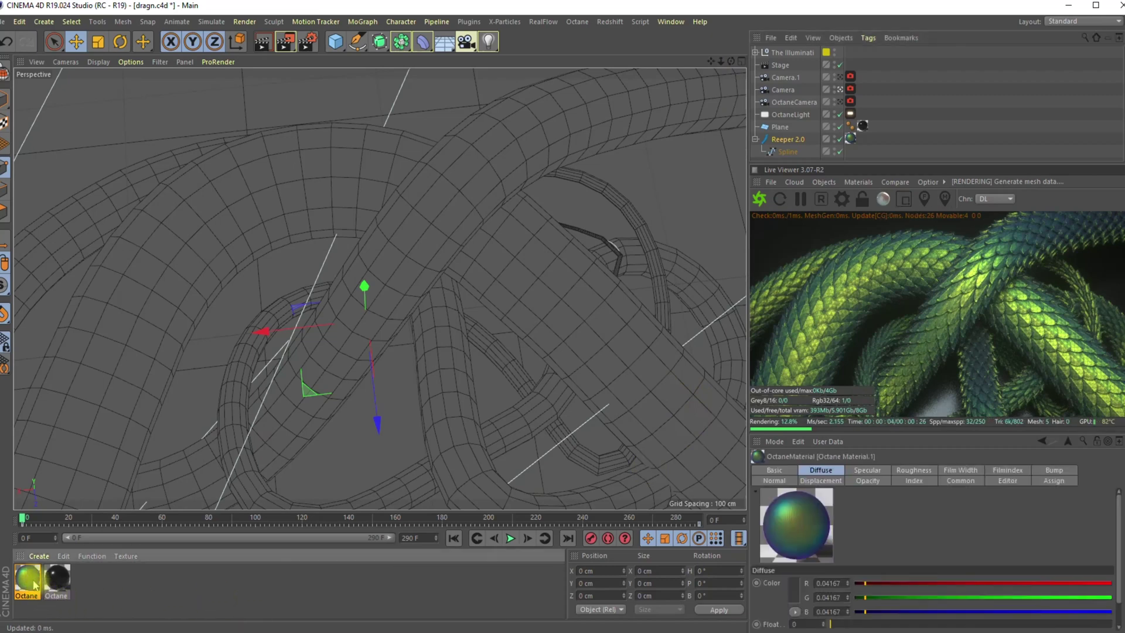
pyautogui.doubleClick(33, 583)
pyautogui.moveTo(87, 75); pyautogui.dragTo(475, 168)
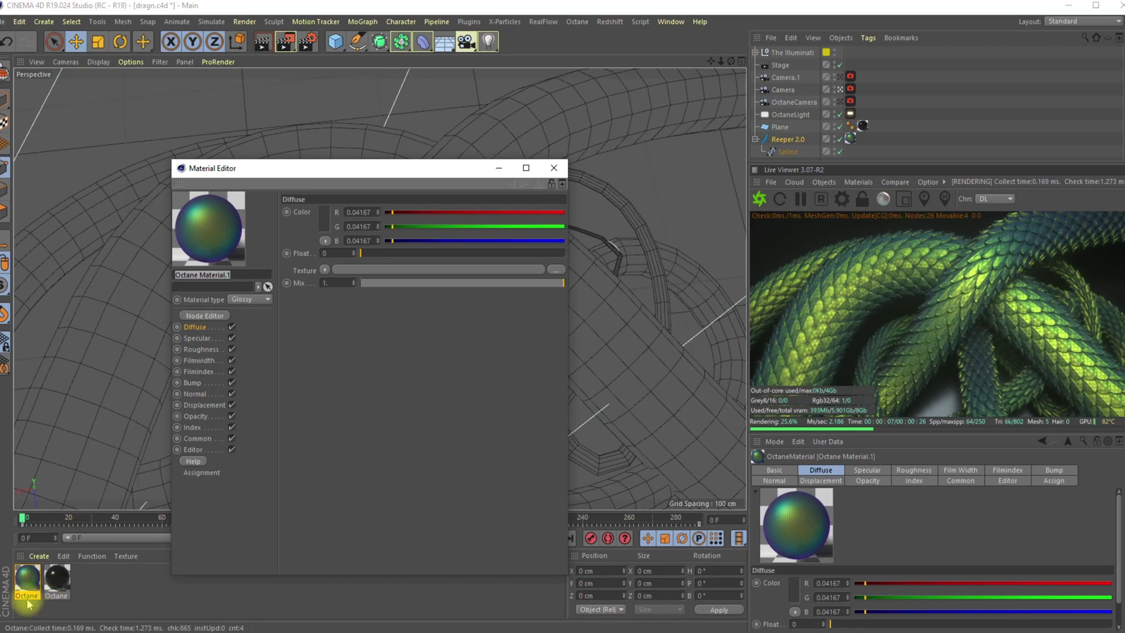
pyautogui.click(203, 314)
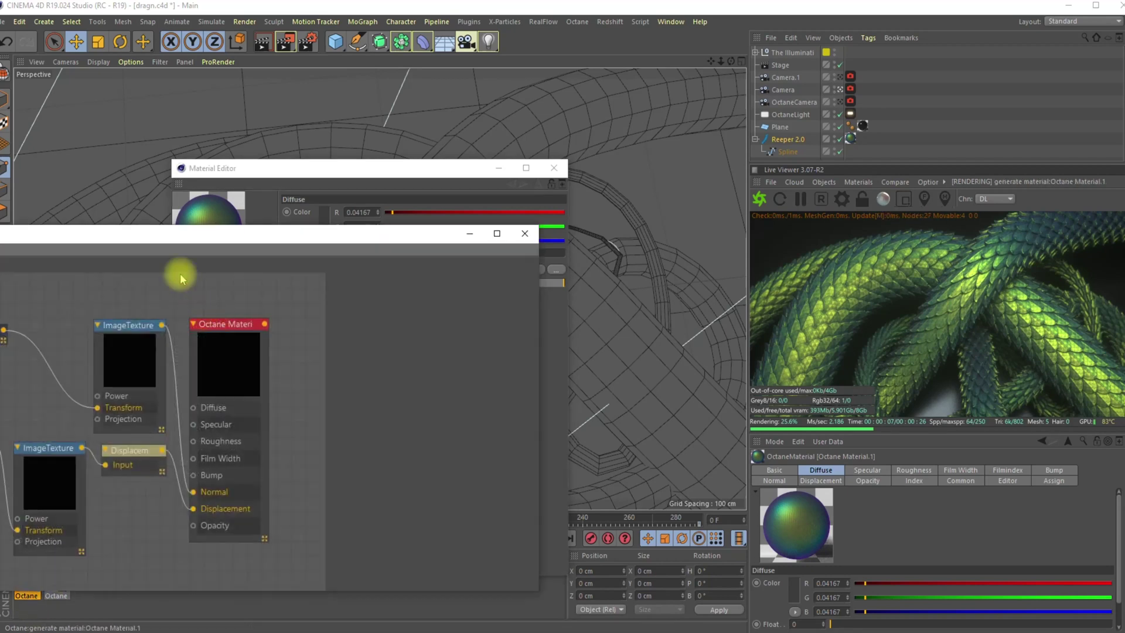
pyautogui.moveTo(221, 231); pyautogui.dragTo(595, 125)
pyautogui.click(322, 336)
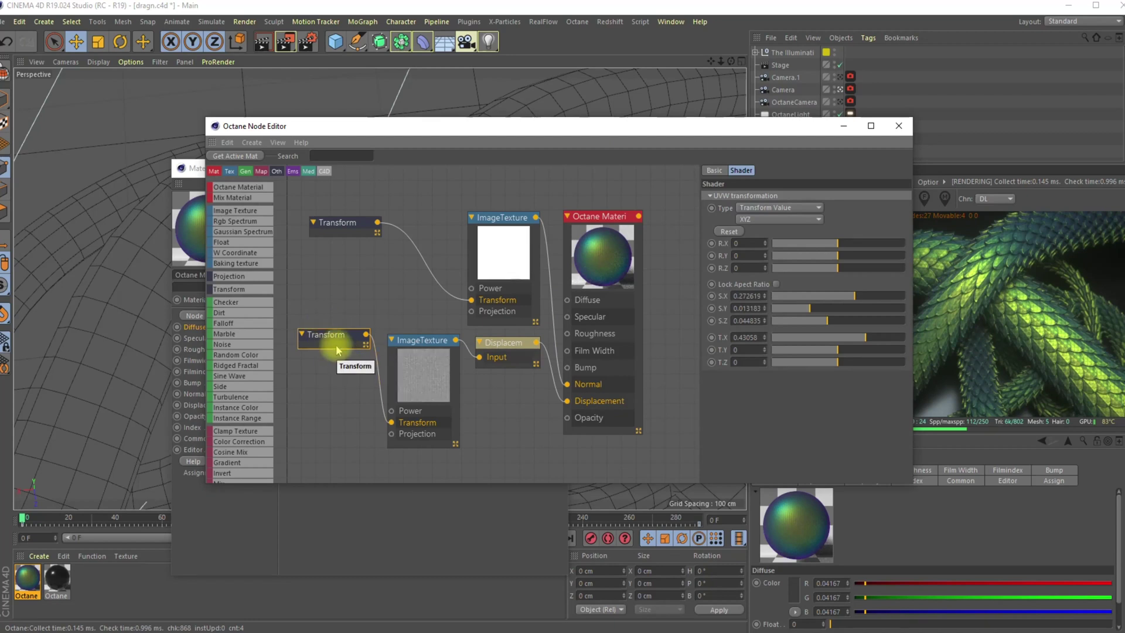
pyautogui.moveTo(761, 128); pyautogui.dragTo(572, 91)
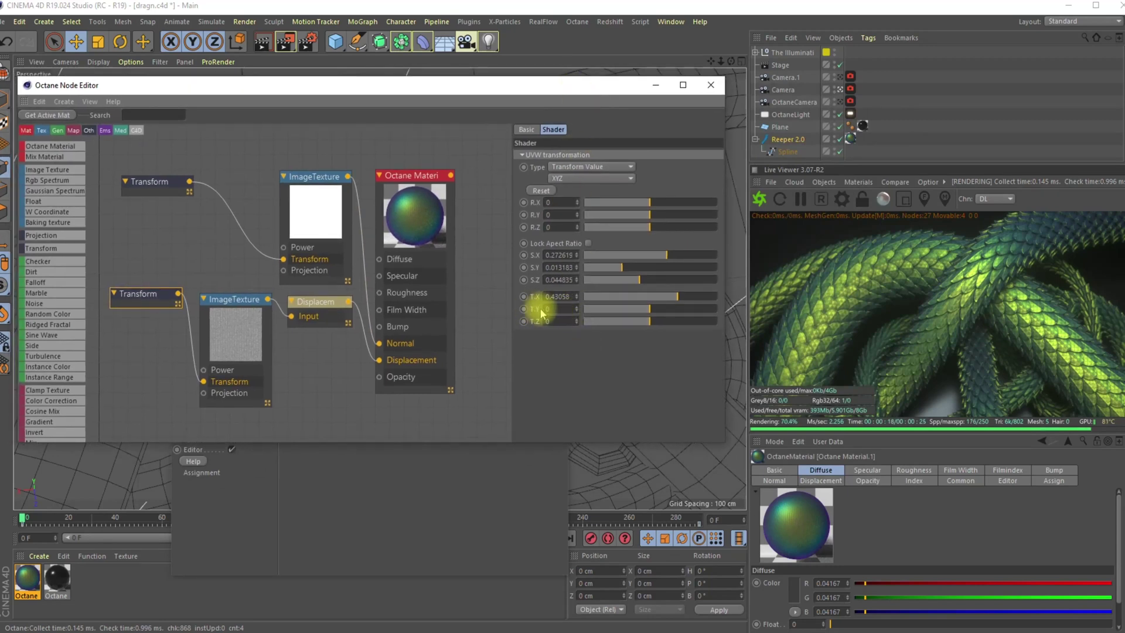
# Set the displacement Transform's T.Y offset to 0.256881.
pyautogui.moveTo(648, 302); pyautogui.dragTo(623, 306)
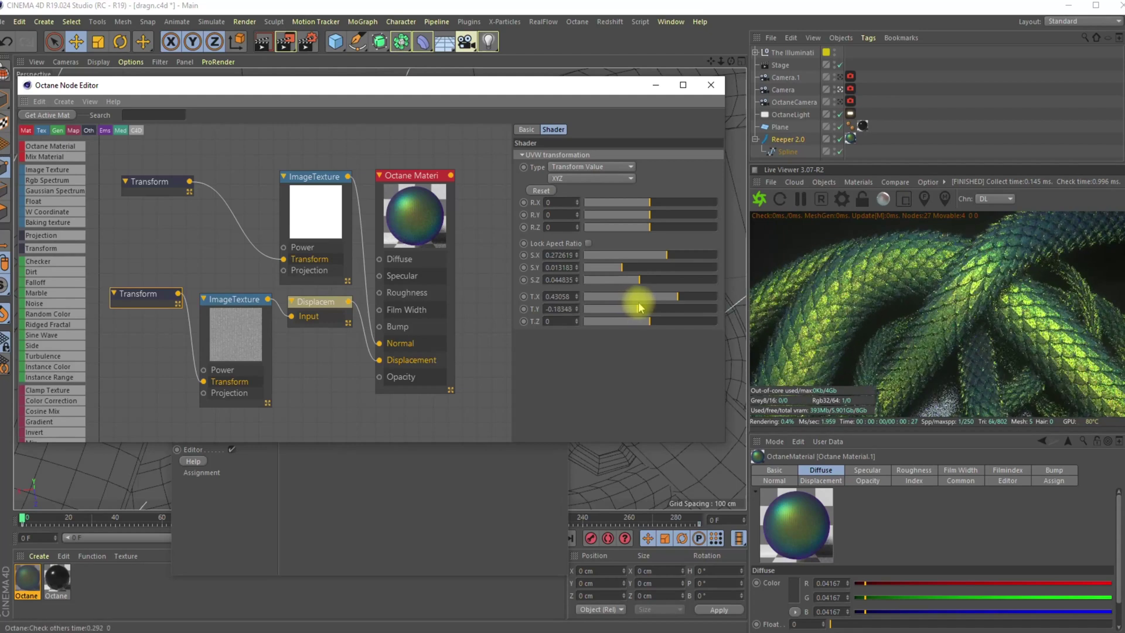
pyautogui.moveTo(639, 307); pyautogui.dragTo(655, 310)
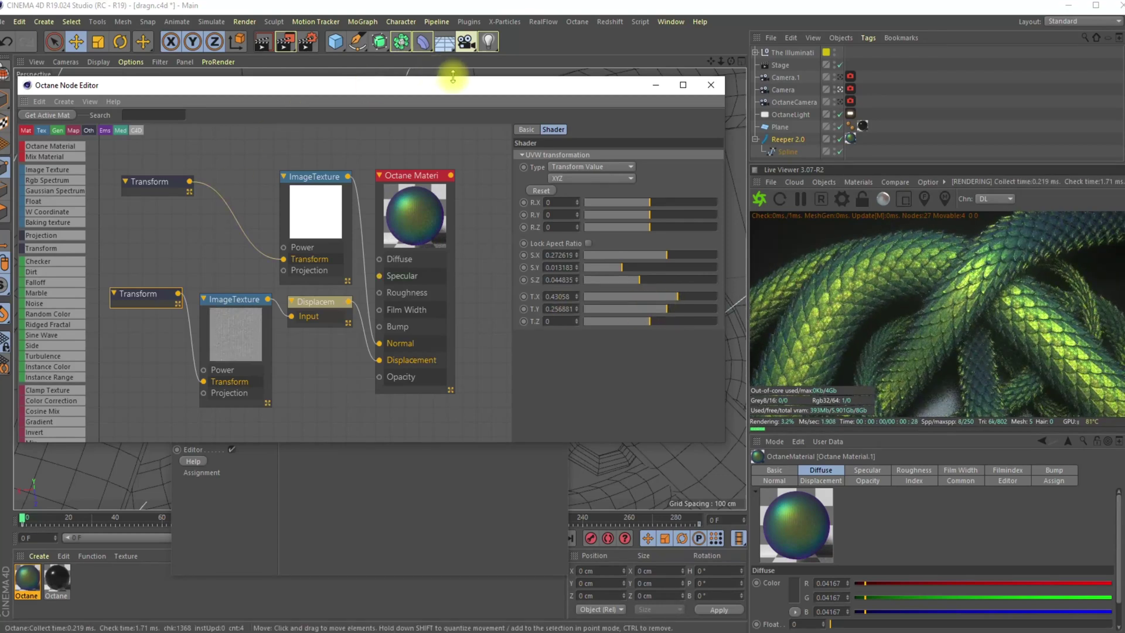
pyautogui.moveTo(456, 87); pyautogui.dragTo(504, 205)
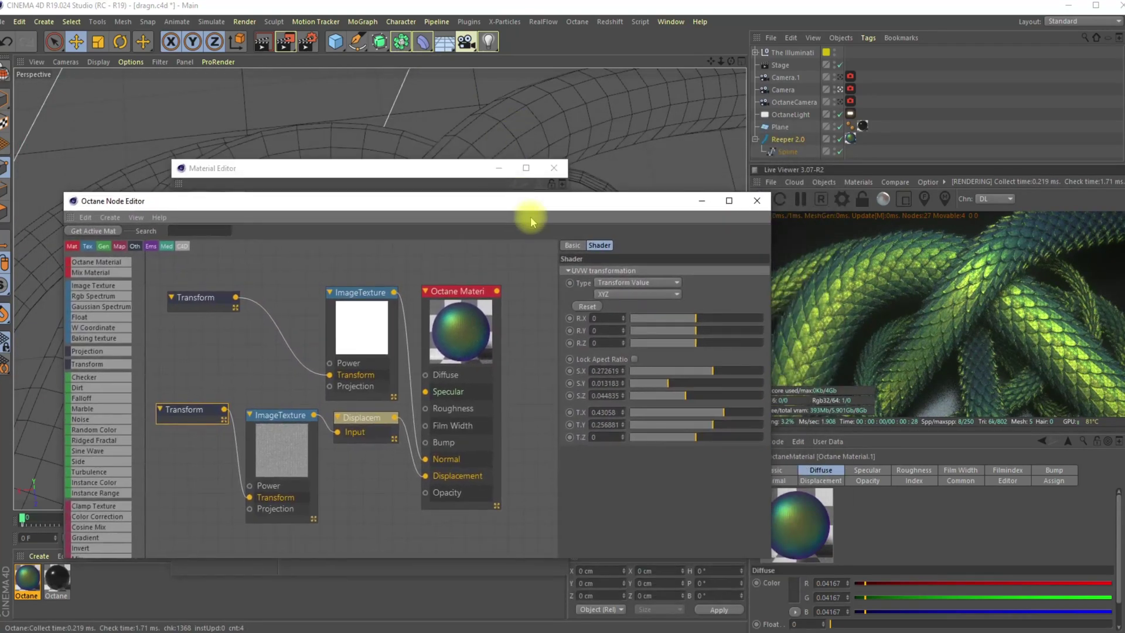
# Close the Material Editor, then reposition and enlarge the Octane Node Editor beside the Live Viewer.
pyautogui.moveTo(459, 166); pyautogui.dragTo(477, 133)
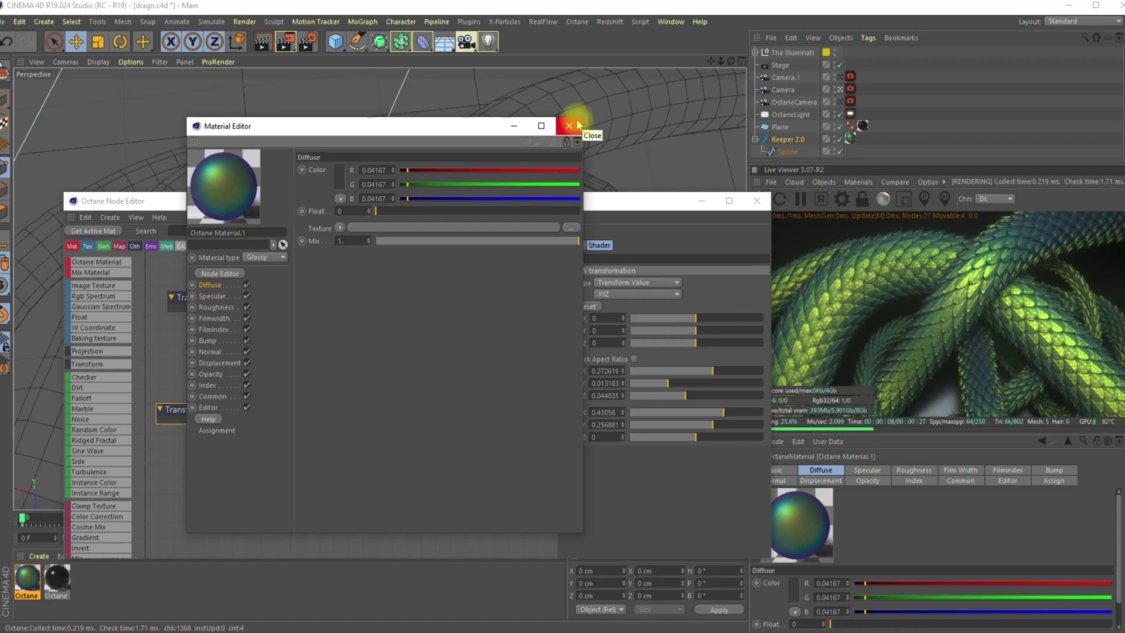
pyautogui.click(572, 125)
pyautogui.moveTo(520, 205); pyautogui.dragTo(479, 134)
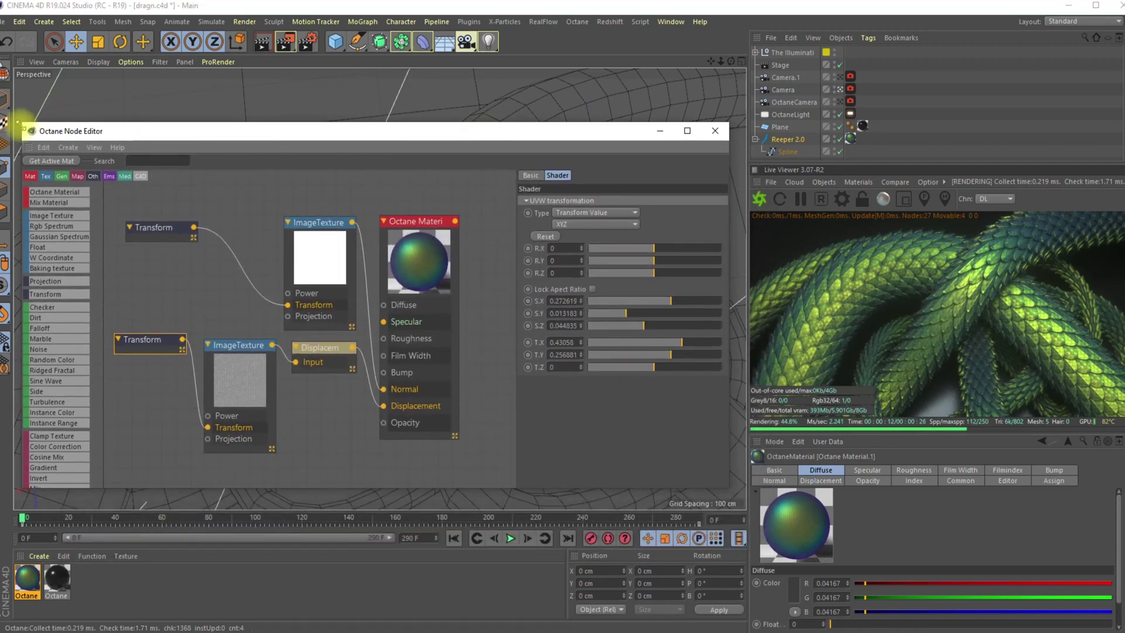
pyautogui.moveTo(23, 120); pyautogui.dragTo(41, 102)
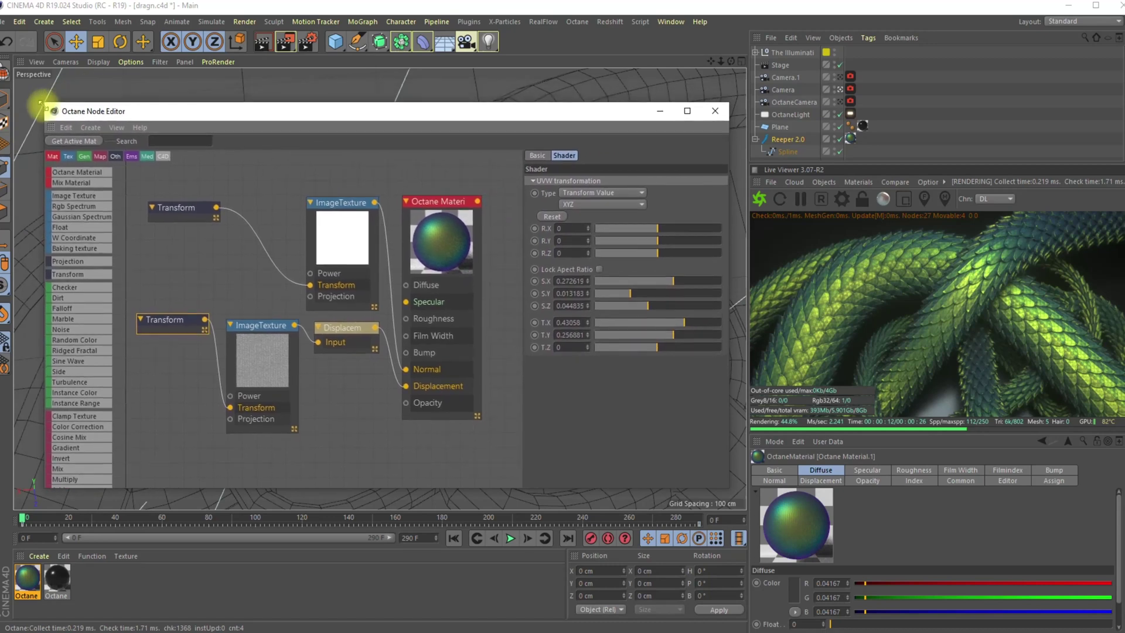
pyautogui.moveTo(548, 118); pyautogui.dragTo(564, 85)
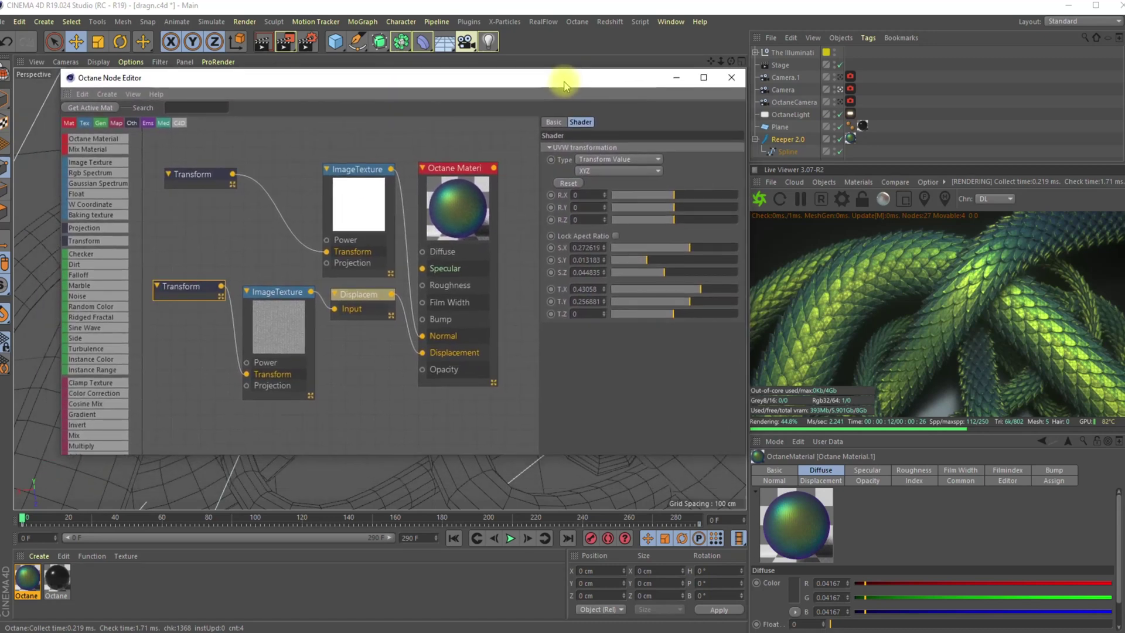
pyautogui.moveTo(65, 454); pyautogui.dragTo(16, 492)
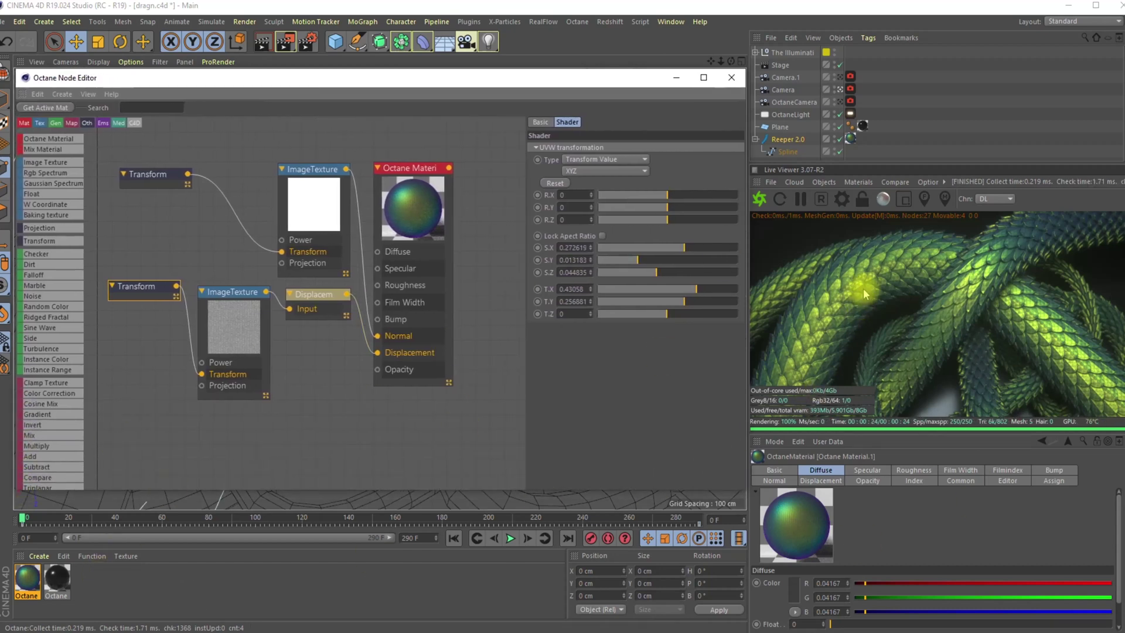
pyautogui.moveTo(631, 79)
pyautogui.mouseDown()
pyautogui.moveTo(610, 83)
pyautogui.moveTo(643, 82)
pyautogui.moveTo(628, 85)
pyautogui.mouseUp()
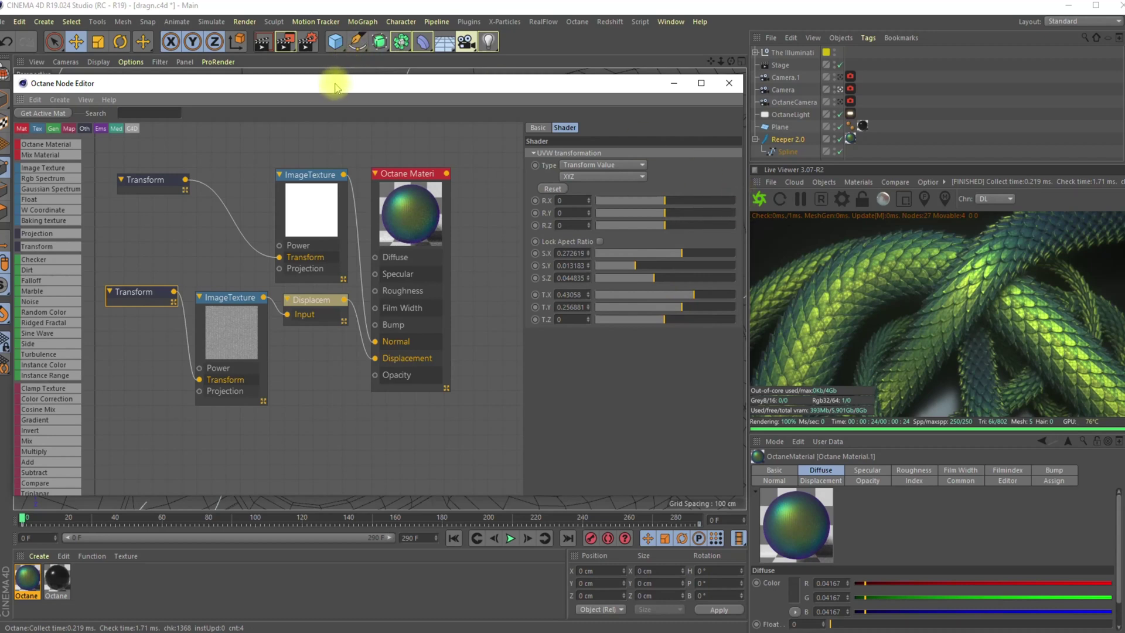
pyautogui.moveTo(335, 87); pyautogui.dragTo(389, 94)
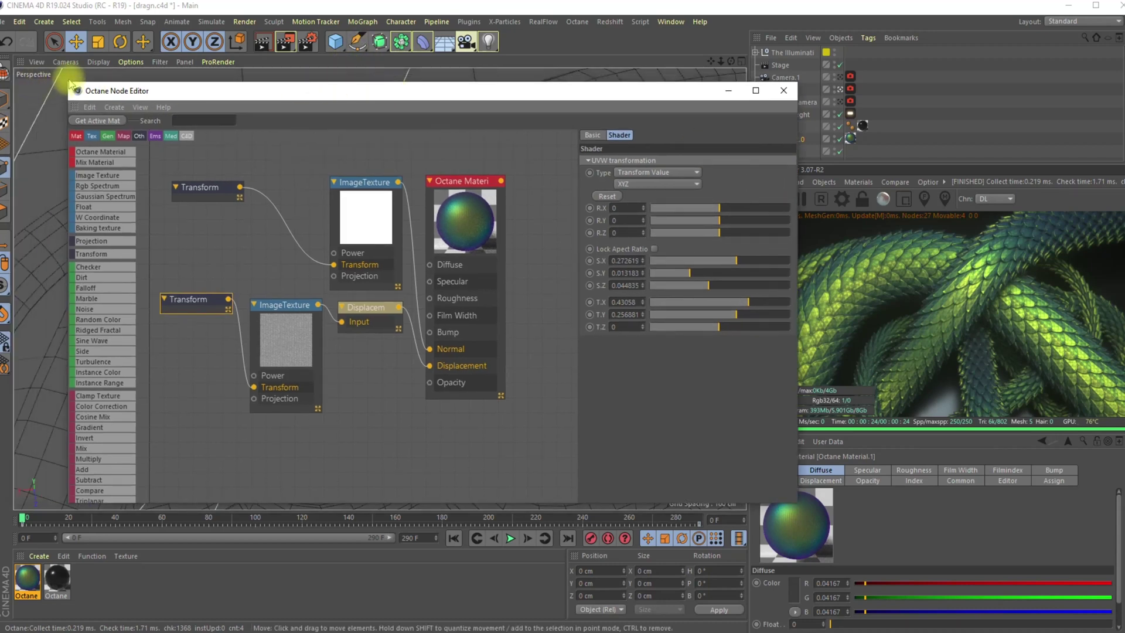
# Review the displacement ImageTexture file and Transform offset nodes, then play the animation to frame 132.
pyautogui.moveTo(69, 84); pyautogui.dragTo(134, 74)
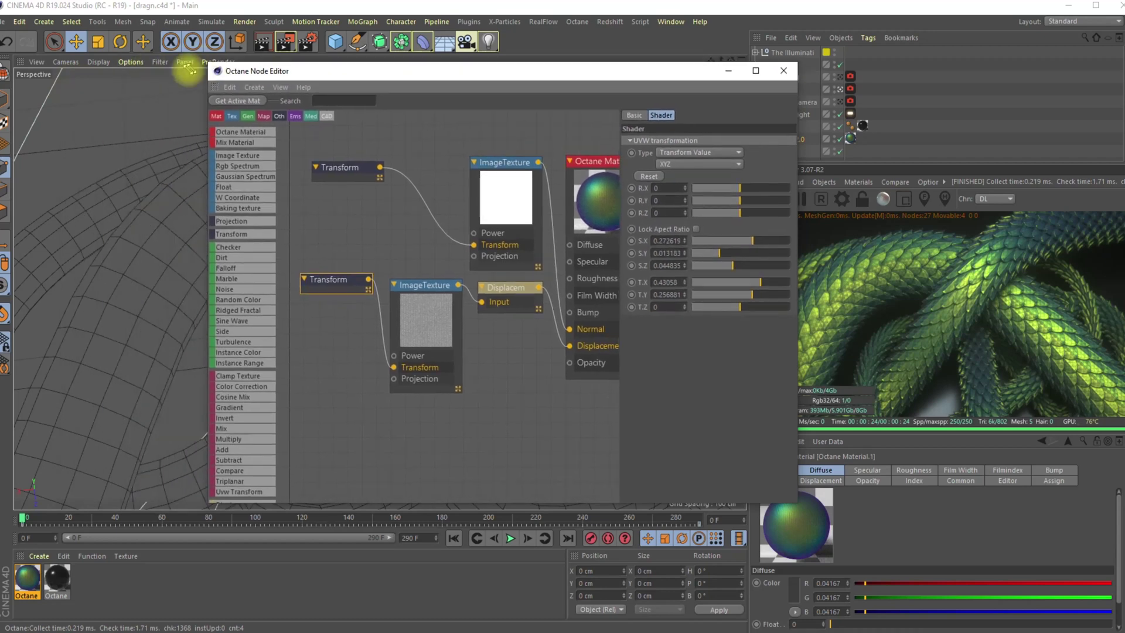
pyautogui.moveTo(208, 64); pyautogui.dragTo(135, 84)
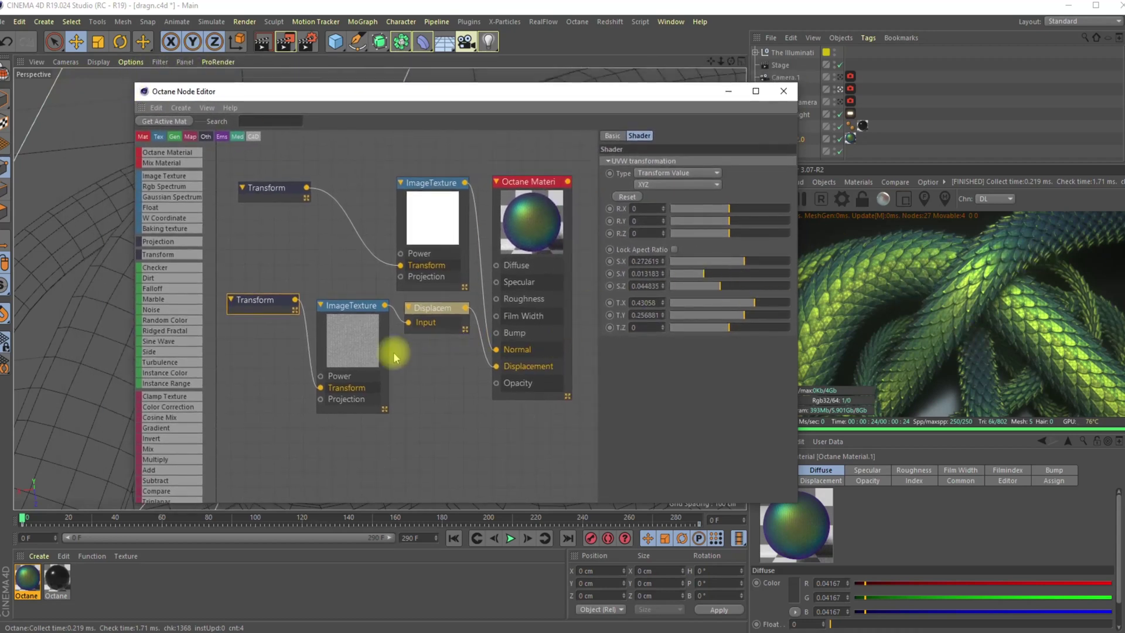
pyautogui.click(351, 346)
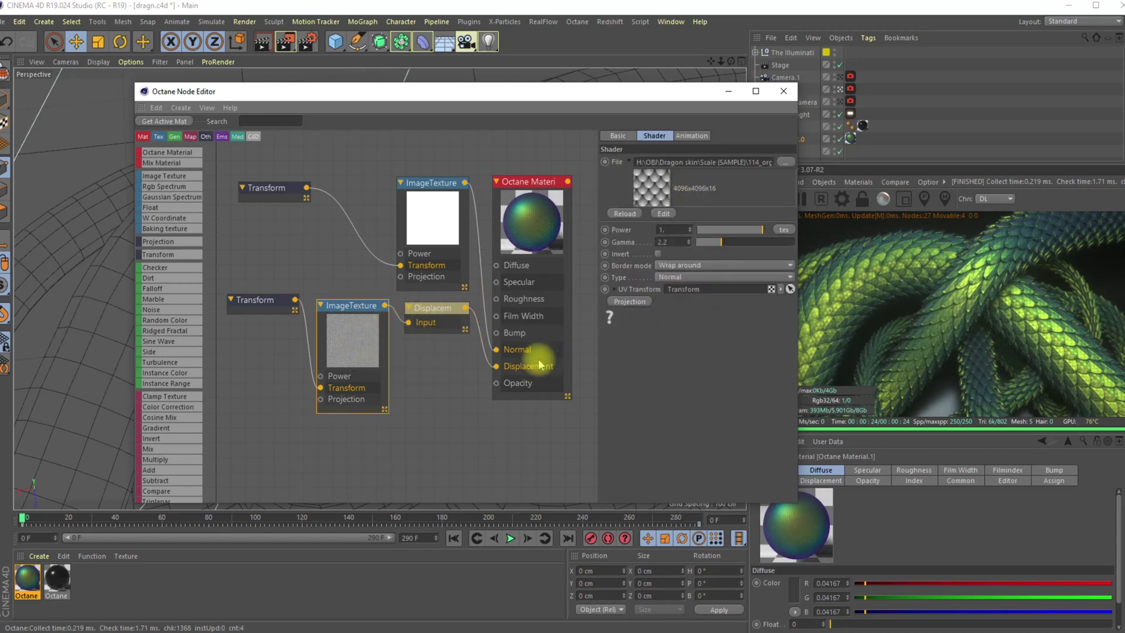
pyautogui.click(258, 303)
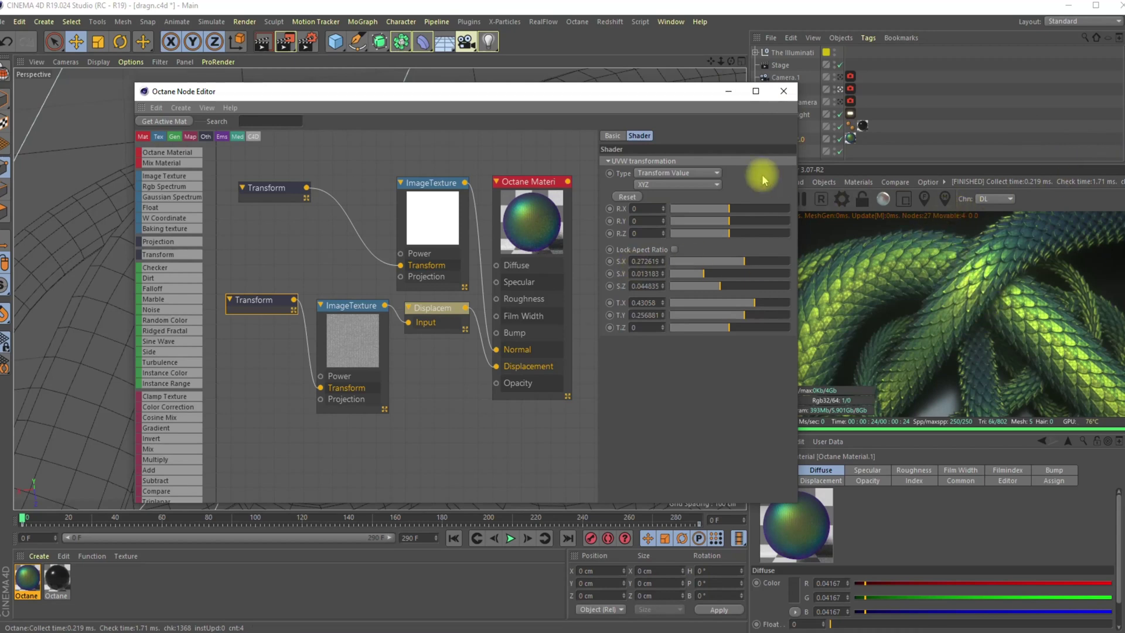
pyautogui.moveTo(619, 92); pyautogui.dragTo(569, 76)
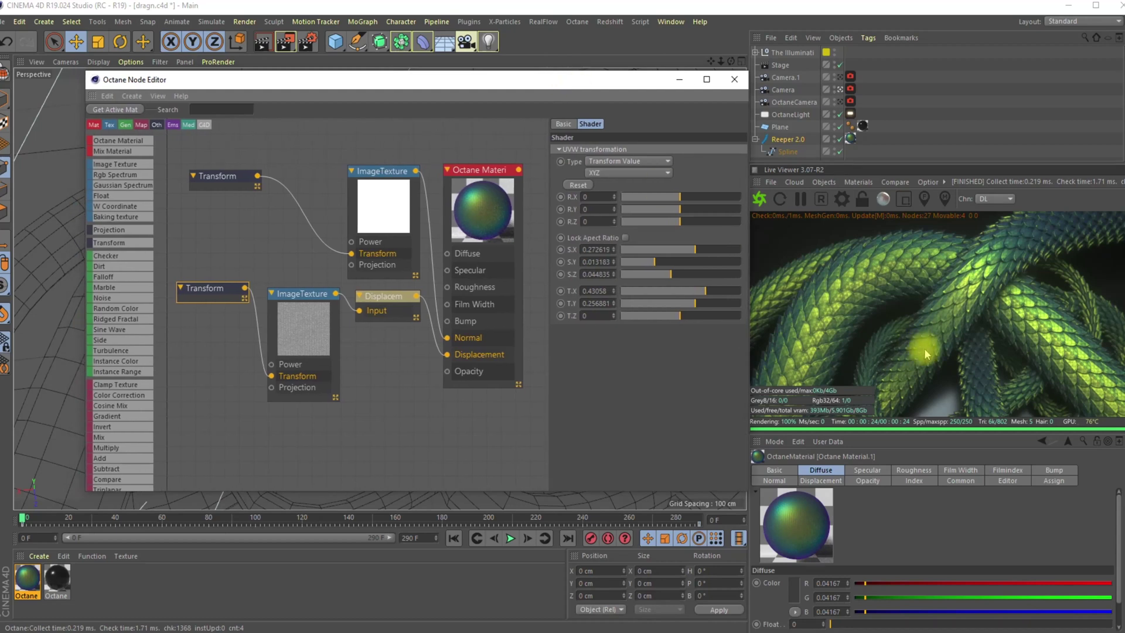
pyautogui.click(511, 538)
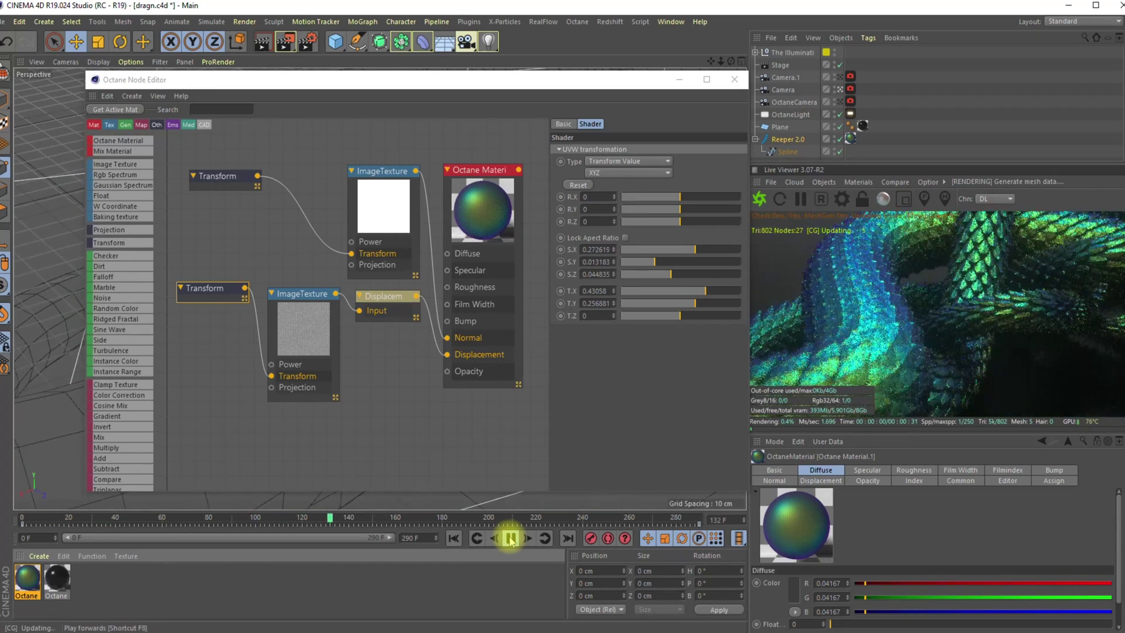
# Pause playback at frame 138 and minimize the Octane Node Editor to reveal the wireframe coils.
pyautogui.click(510, 538)
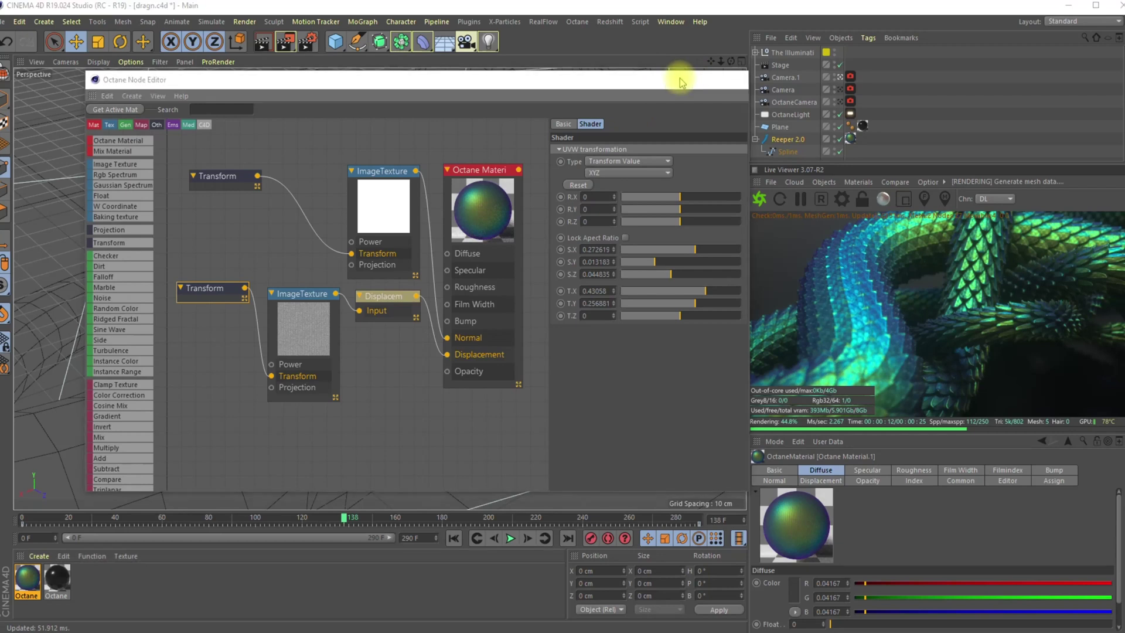
pyautogui.click(680, 79)
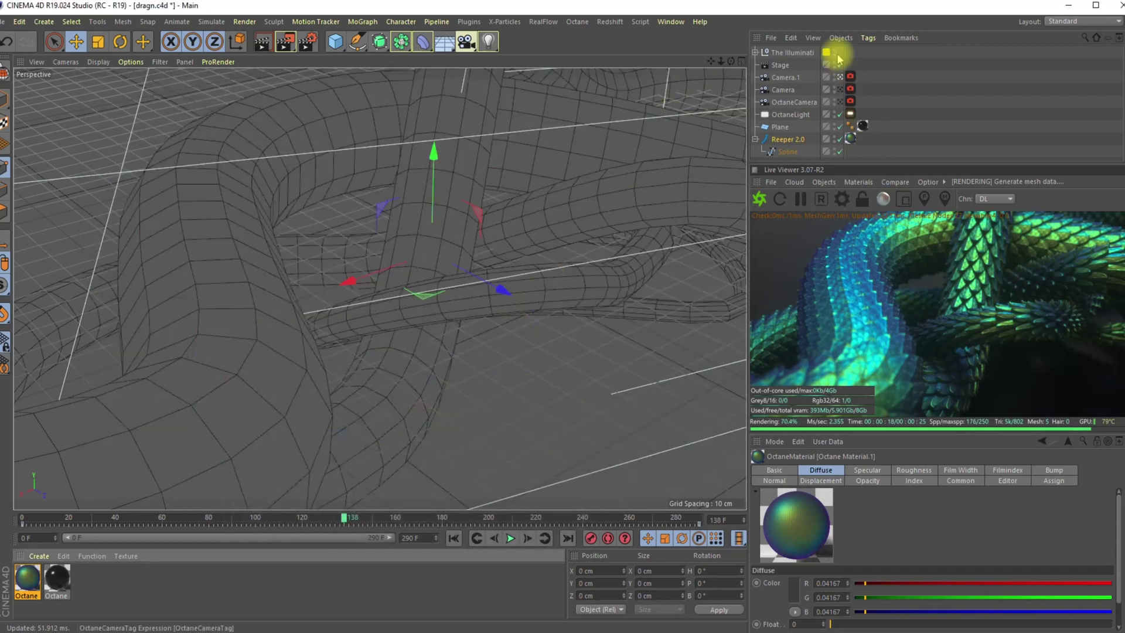
pyautogui.moveTo(798, 13)
pyautogui.mouseDown()
pyautogui.moveTo(810, 22)
pyautogui.moveTo(781, 10)
pyautogui.moveTo(797, 18)
pyautogui.mouseUp()
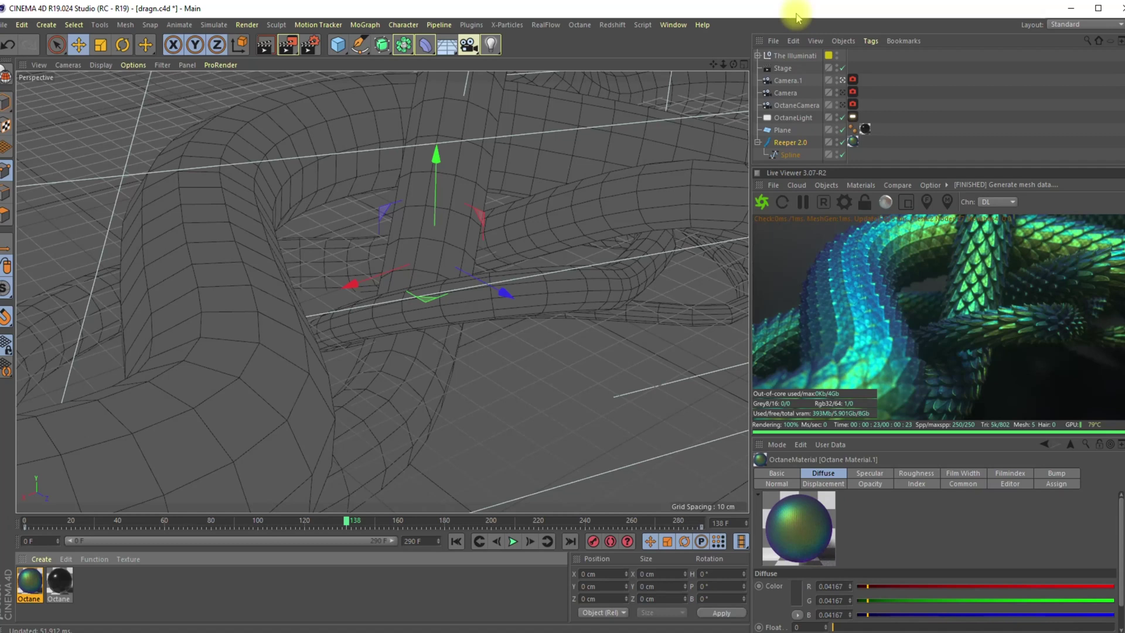